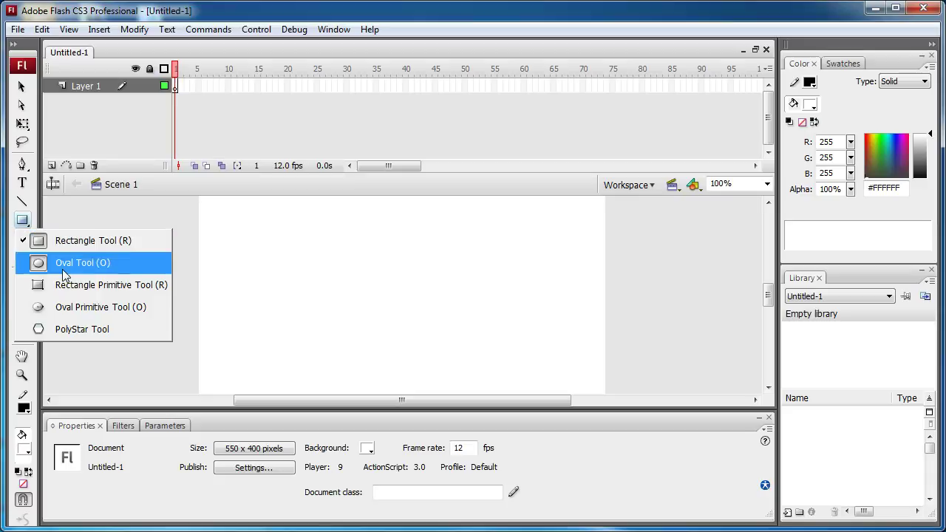
Draw a circle about 63.5 px wide near the stage's upper-left corner with the Oval tool and set the stroke color to #660099.
{"action": "left_click", "coordinate": [63, 262]}
{"action": "left_click_drag", "start_coordinate": [251, 232], "coordinate": [295, 287]}
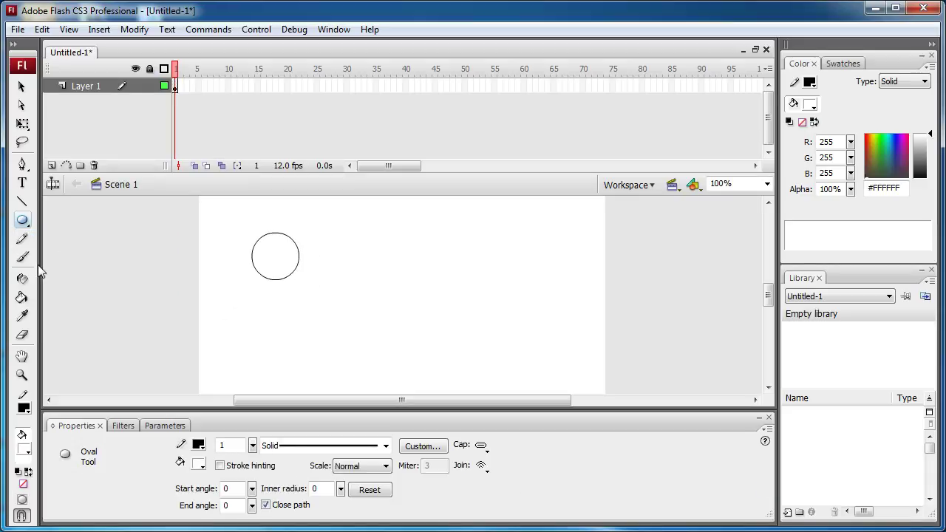
{"action": "left_click", "coordinate": [25, 409]}
{"action": "left_click", "coordinate": [178, 281]}
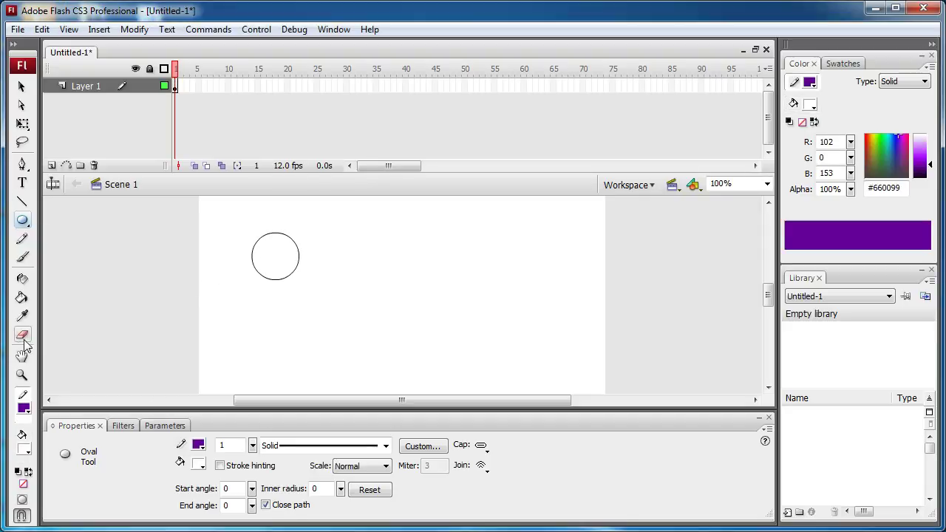
Change the circle's outline to white and fill the circle with blue using the Paint Bucket.
{"action": "left_click", "coordinate": [21, 298]}
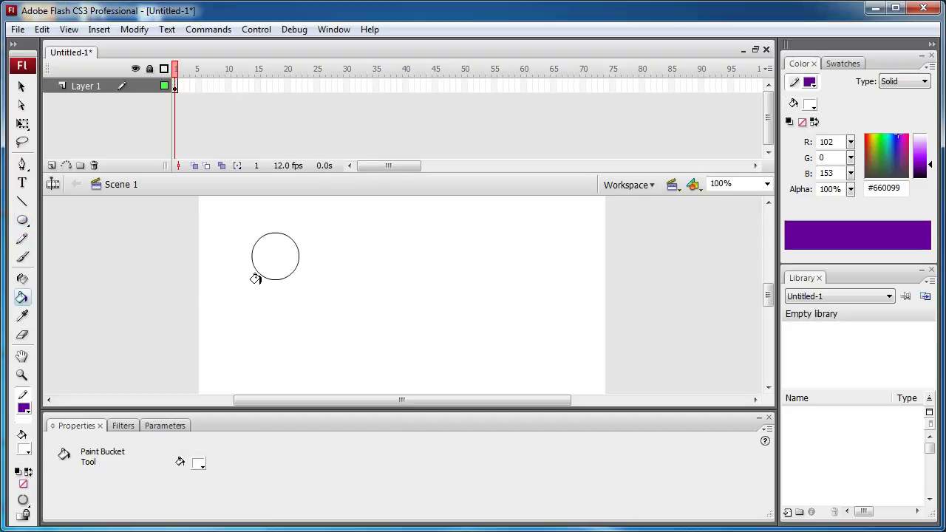
{"action": "key", "text": "ctrl+a"}
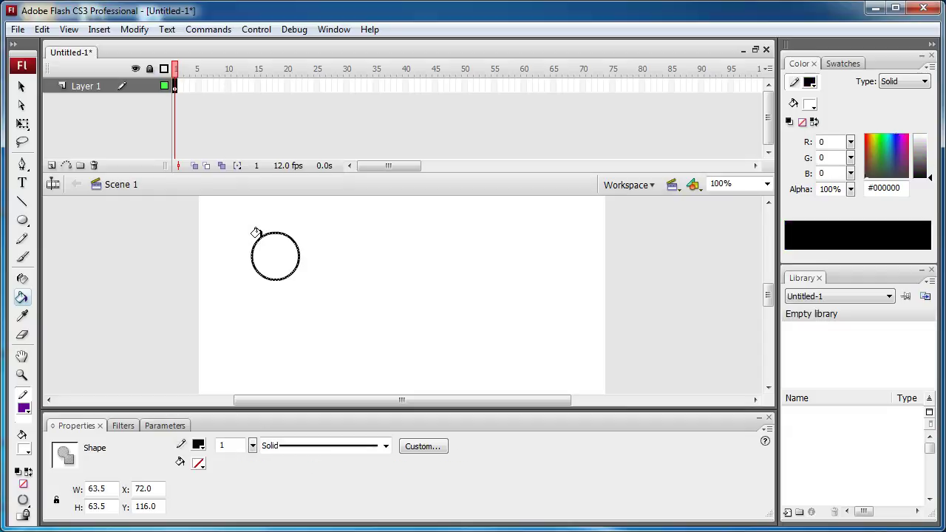
{"action": "left_click", "coordinate": [200, 446]}
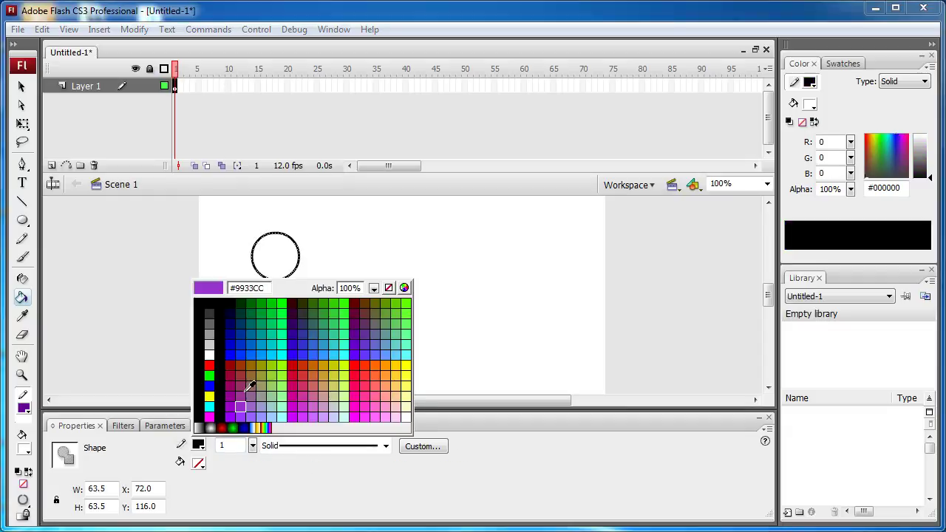
{"action": "left_click", "coordinate": [197, 464]}
{"action": "left_click", "coordinate": [198, 464]}
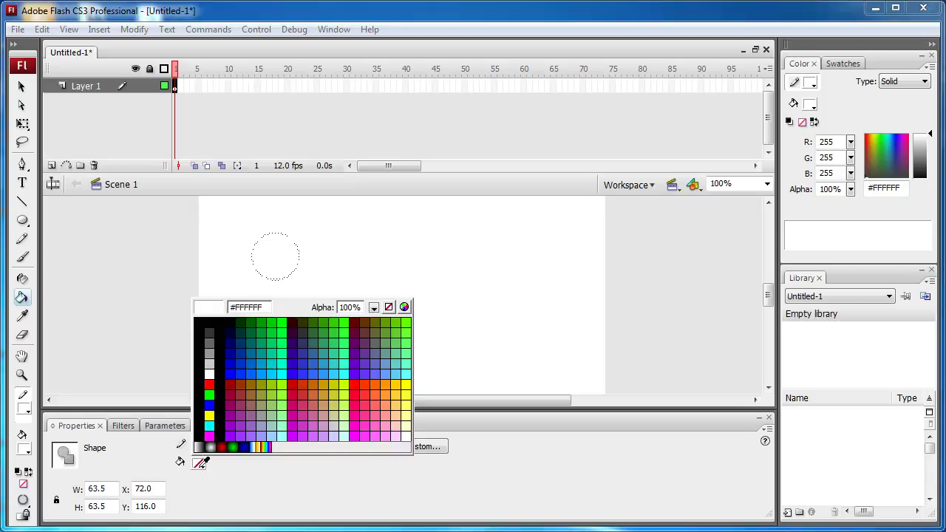
{"action": "left_click", "coordinate": [242, 363]}
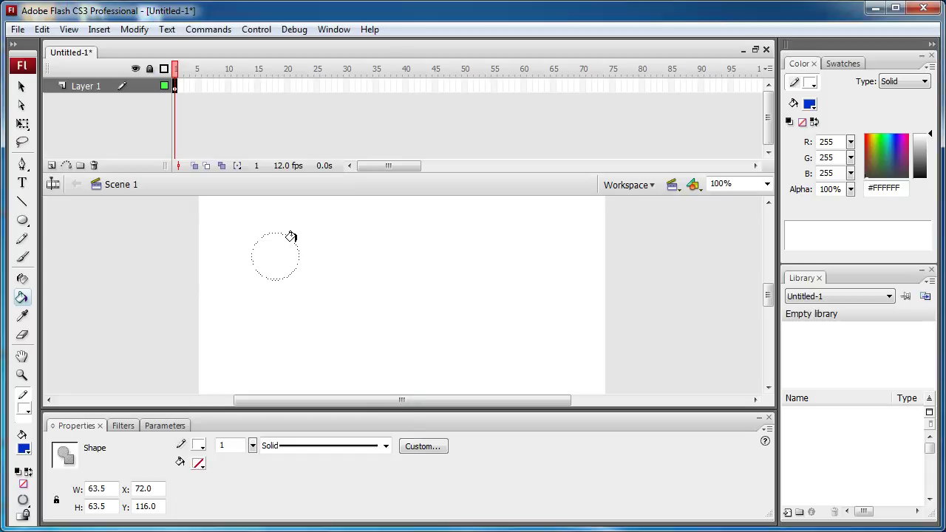
{"action": "left_click", "coordinate": [276, 251]}
Move the blue circle to the stage's upper-left corner, at about X -1.5 and Y 26.1.
{"action": "left_click", "coordinate": [21, 87]}
{"action": "left_click", "coordinate": [287, 269]}
{"action": "left_click_drag", "start_coordinate": [277, 271], "coordinate": [244, 230]}
{"action": "scroll", "coordinate": [288, 245], "scroll_direction": "up", "scroll_amount": 3}
{"action": "left_click", "coordinate": [767, 183]}
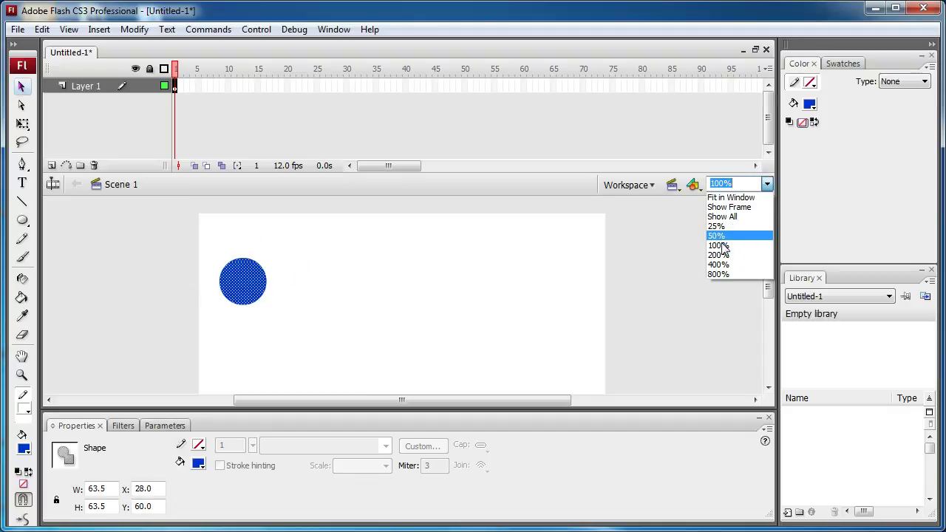
{"action": "left_click", "coordinate": [717, 236]}
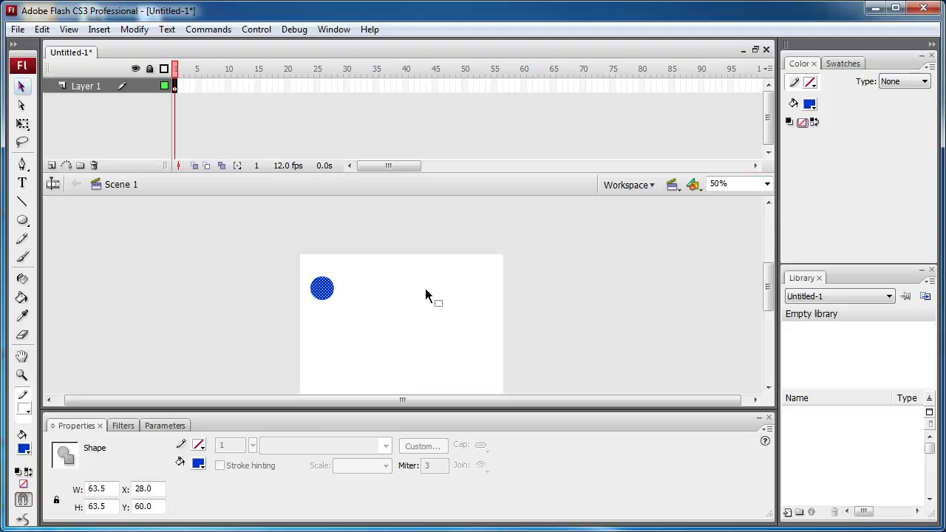
{"action": "scroll", "coordinate": [425, 310], "scroll_direction": "down", "scroll_amount": 3}
{"action": "left_click", "coordinate": [328, 234]}
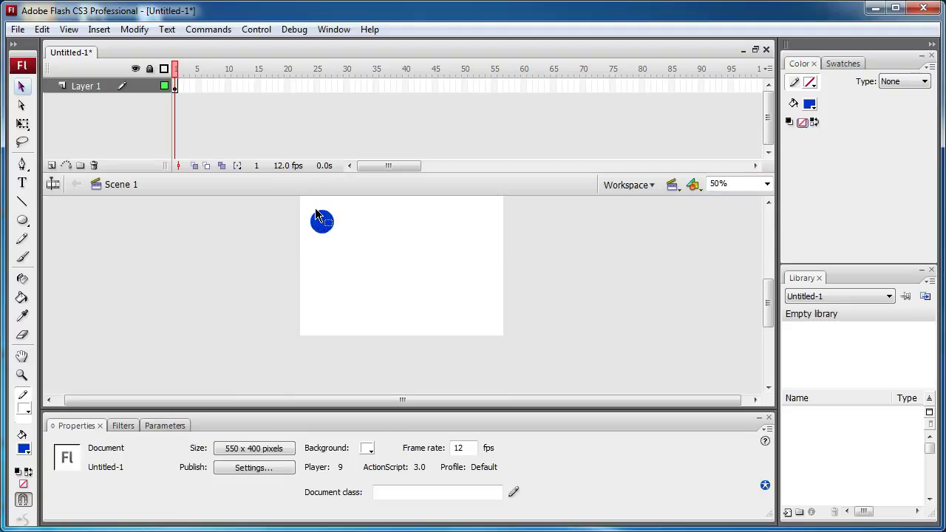
{"action": "left_click_drag", "start_coordinate": [320, 225], "coordinate": [314, 213]}
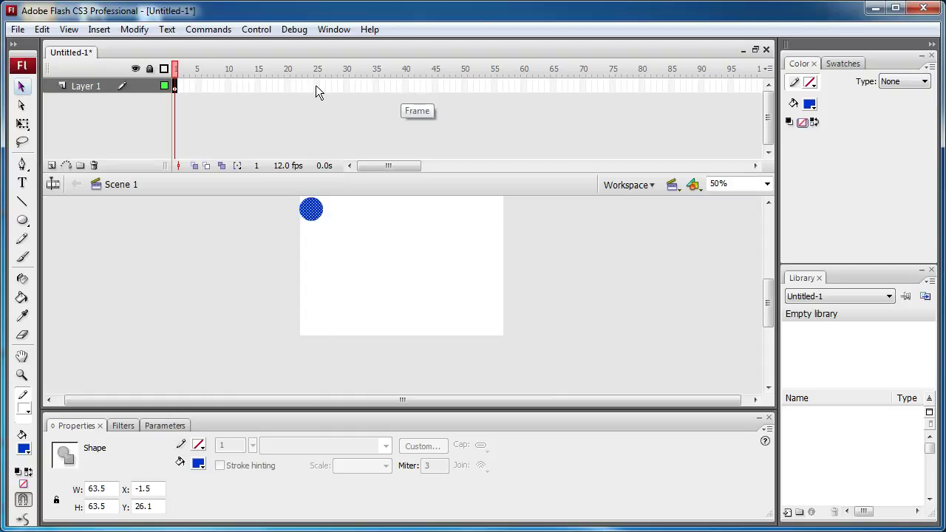
Insert a keyframe at frame 40 of Layer 1.
{"action": "left_click", "coordinate": [403, 87]}
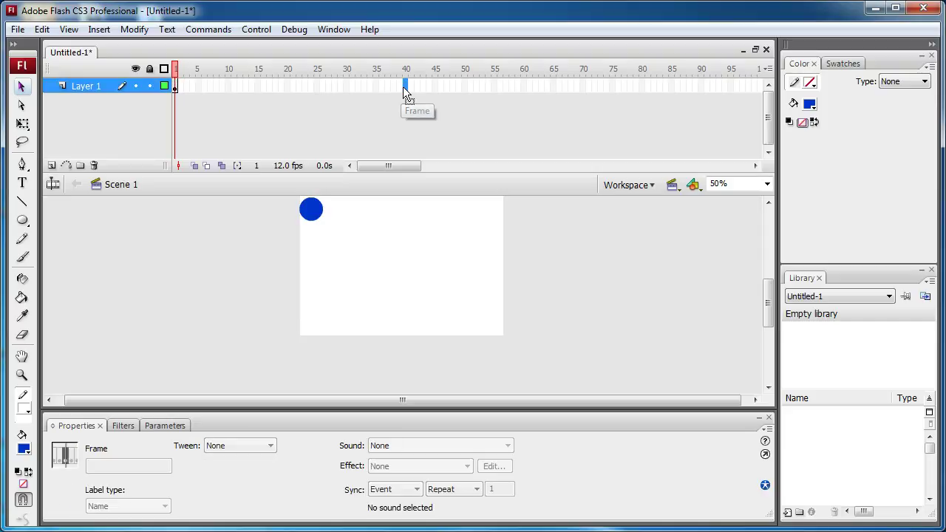
{"action": "right_click", "coordinate": [403, 87]}
{"action": "left_click", "coordinate": [470, 181]}
Move the circle in frame 40 to the stage's bottom edge and squash the artwork vertically to a height of about 137.5 px.
{"action": "left_click_drag", "start_coordinate": [319, 210], "coordinate": [358, 241]}
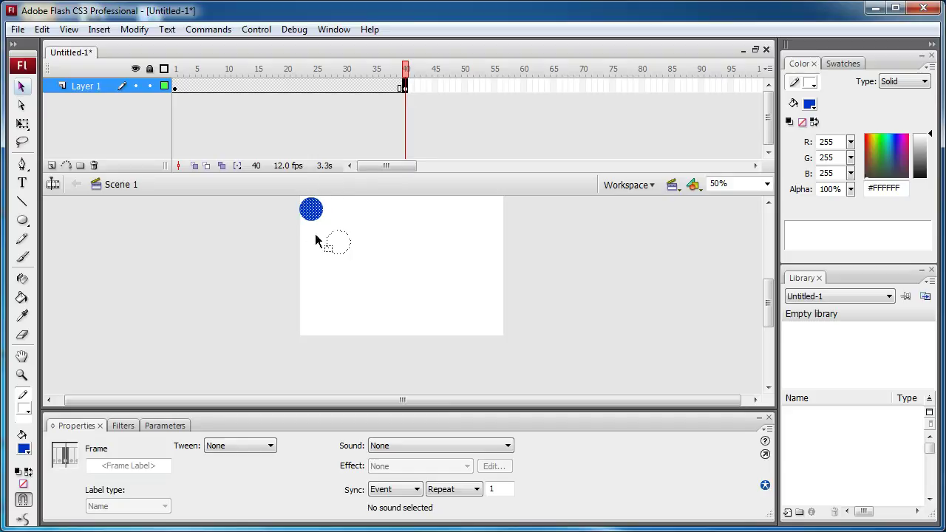
{"action": "mouse_move", "coordinate": [314, 212]}
{"action": "left_mouse_down"}
{"action": "mouse_move", "coordinate": [352, 285]}
{"action": "mouse_move", "coordinate": [353, 330]}
{"action": "mouse_move", "coordinate": [373, 325]}
{"action": "mouse_move", "coordinate": [352, 330]}
{"action": "left_mouse_up"}
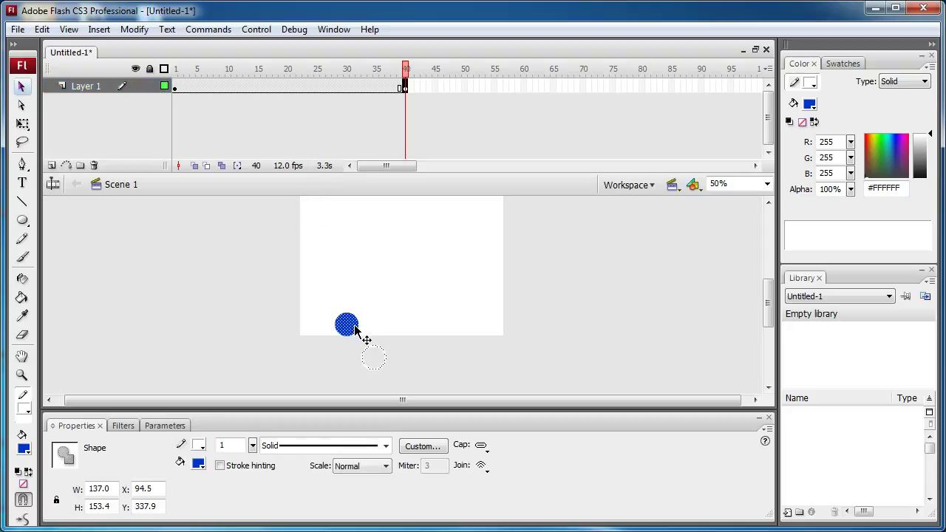
{"action": "left_click", "coordinate": [22, 124]}
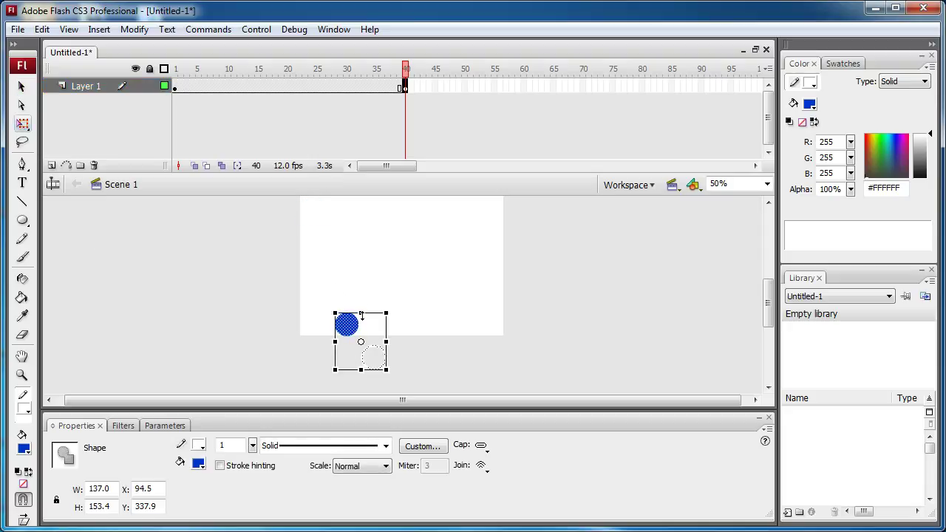
{"action": "left_click_drag", "start_coordinate": [362, 314], "coordinate": [359, 333]}
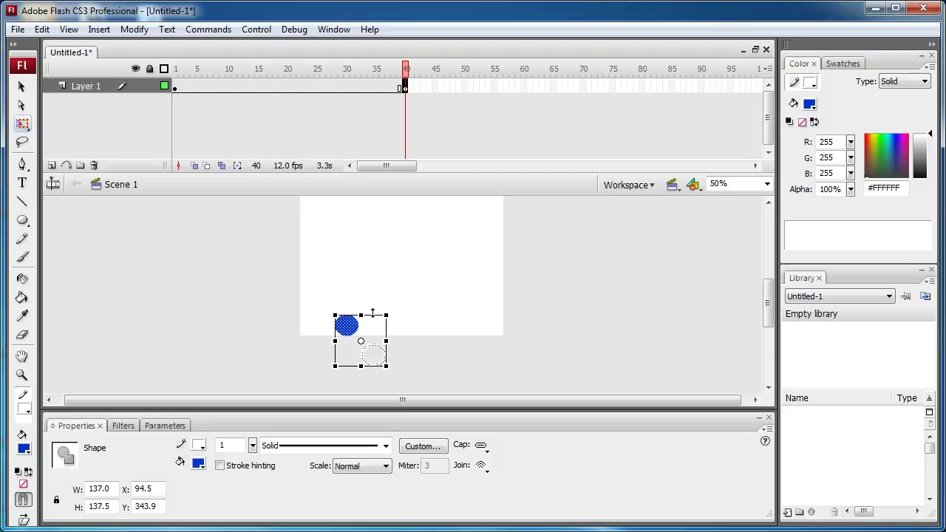
{"action": "right_click", "coordinate": [353, 88]}
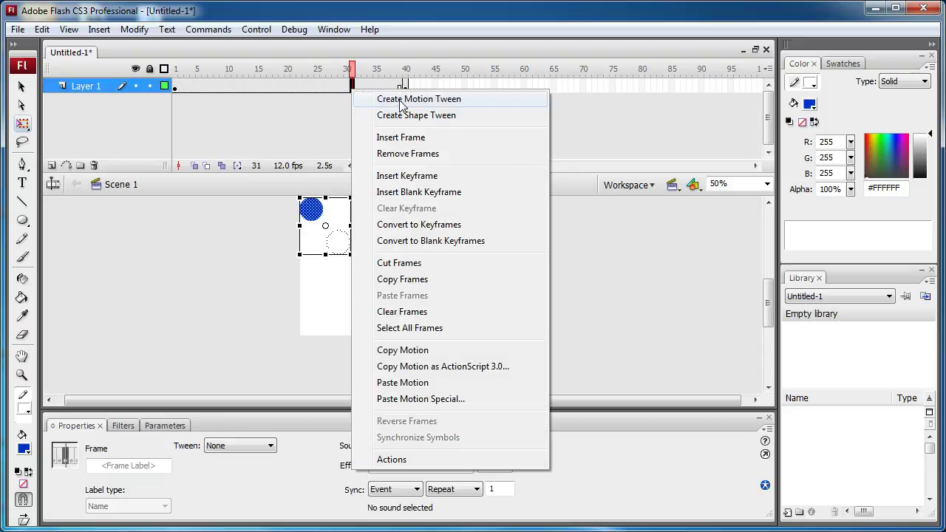
{"action": "left_click", "coordinate": [429, 103]}
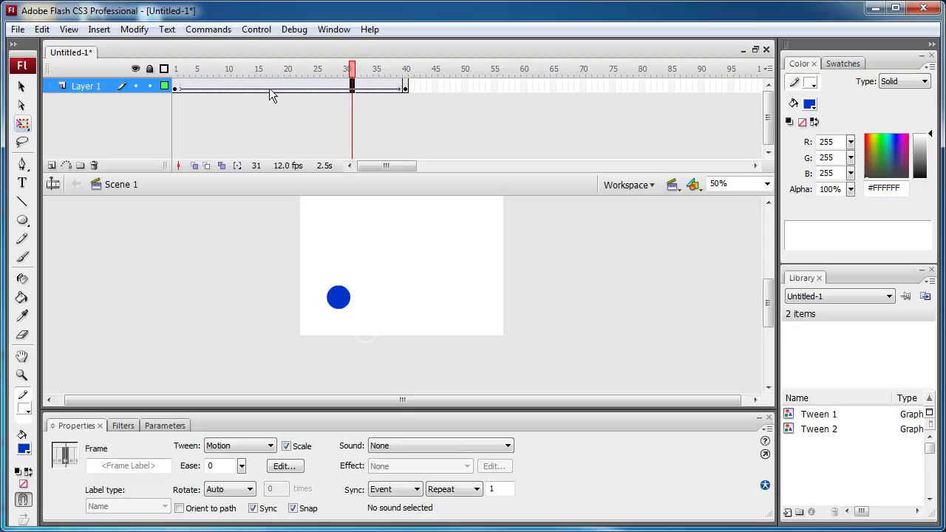
{"action": "right_click", "coordinate": [298, 88]}
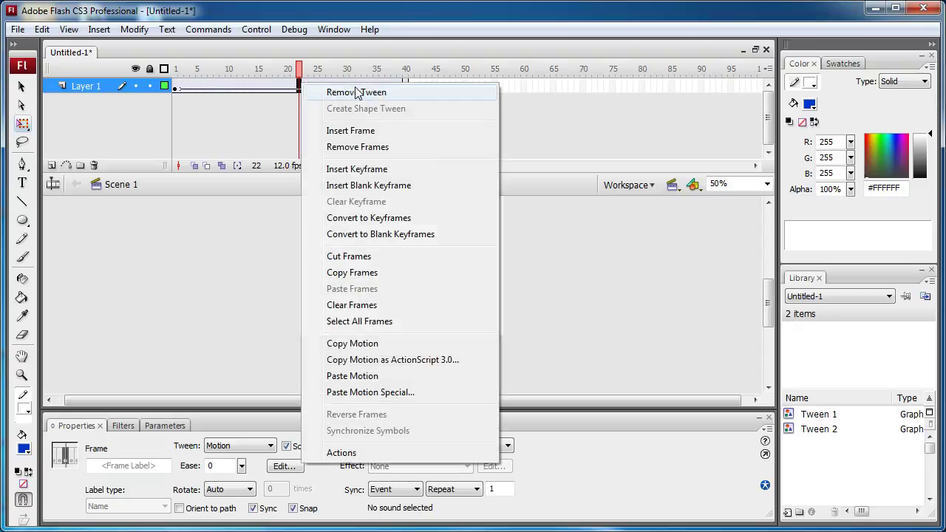
{"action": "left_click", "coordinate": [336, 94]}
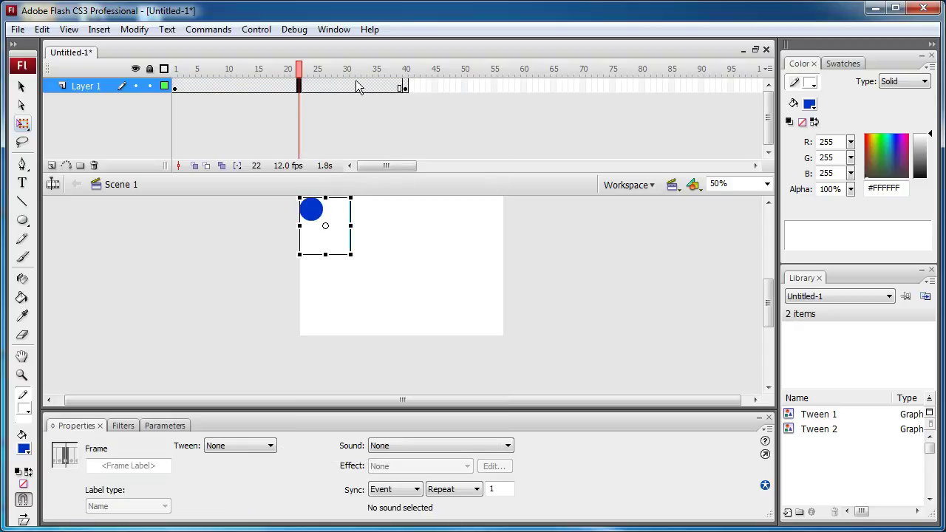
Create a motion tween between the keyframes at frames 1 and 40 and play the animation.
{"action": "left_click", "coordinate": [404, 88]}
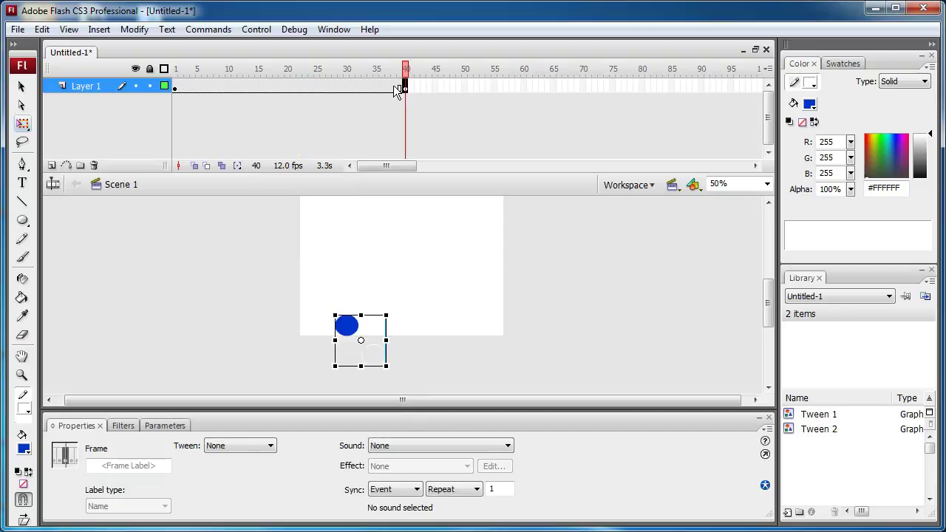
{"action": "right_click", "coordinate": [365, 87]}
{"action": "left_click", "coordinate": [407, 95]}
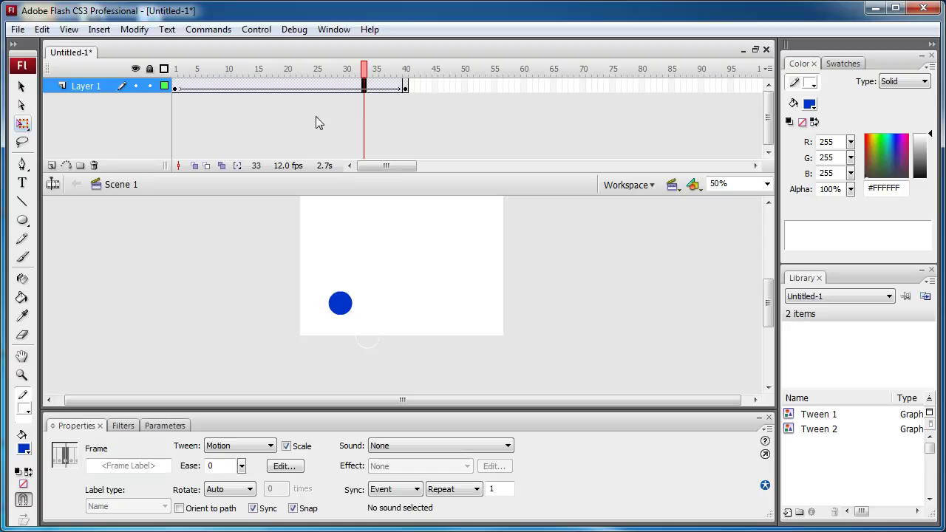
{"action": "key", "text": "Return"}
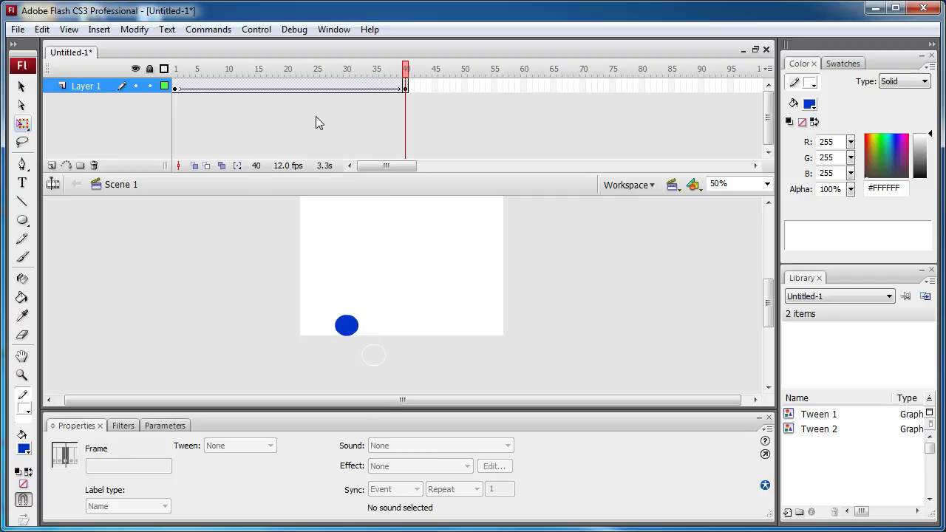
Move the tween's end keyframe from frame 40 to frame 16 and play the animation.
{"action": "mouse_move", "coordinate": [406, 87]}
{"action": "left_mouse_down"}
{"action": "mouse_move", "coordinate": [268, 89]}
{"action": "mouse_move", "coordinate": [454, 92]}
{"action": "mouse_move", "coordinate": [410, 85]}
{"action": "mouse_move", "coordinate": [264, 94]}
{"action": "left_mouse_up"}
{"action": "left_click", "coordinate": [409, 86]}
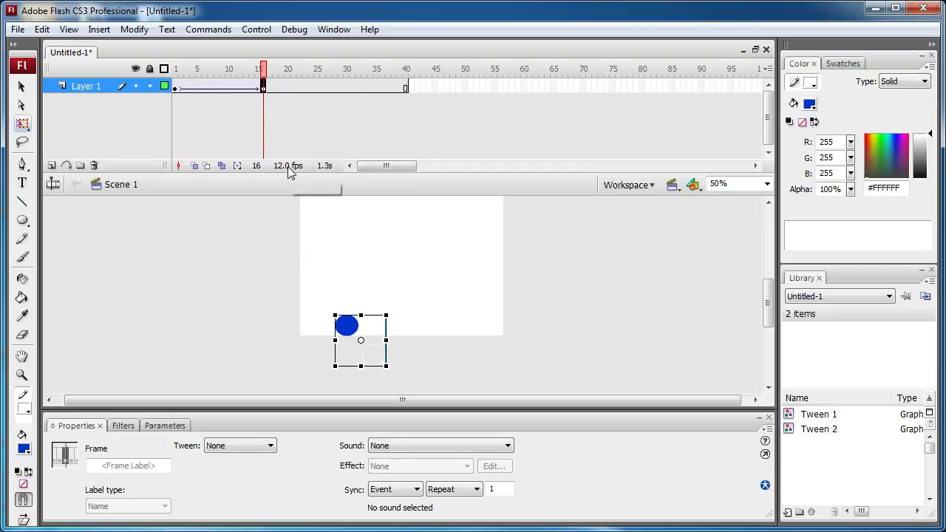
{"action": "key", "text": "Return"}
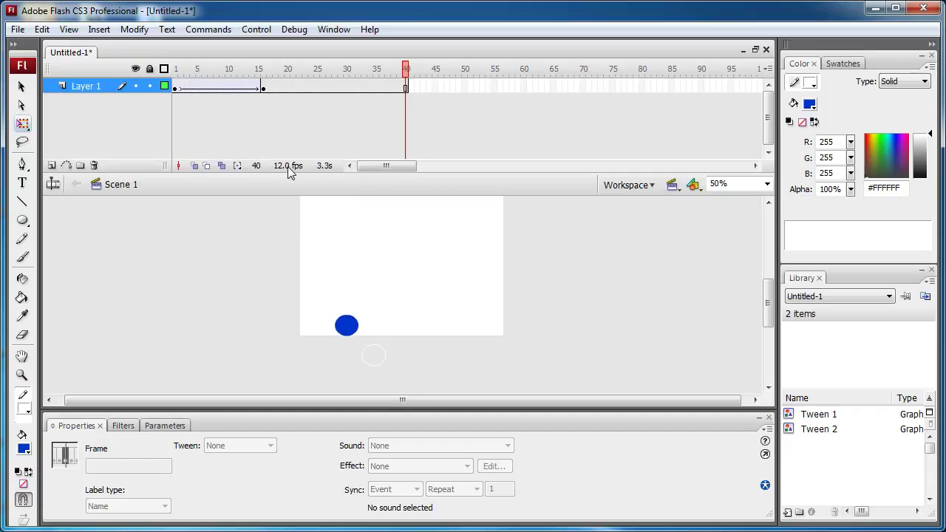
Move the tween's end keyframe to frame 6 and play the animation from frame 1.
{"action": "left_click", "coordinate": [263, 88]}
{"action": "left_click", "coordinate": [262, 89]}
{"action": "left_click_drag", "start_coordinate": [262, 88], "coordinate": [205, 91]}
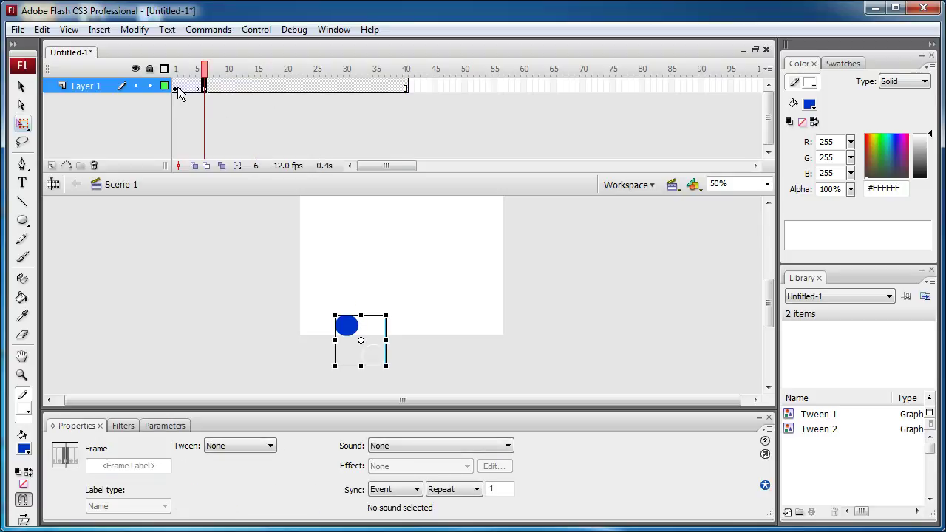
{"action": "left_click", "coordinate": [175, 88]}
{"action": "key", "text": "Return"}
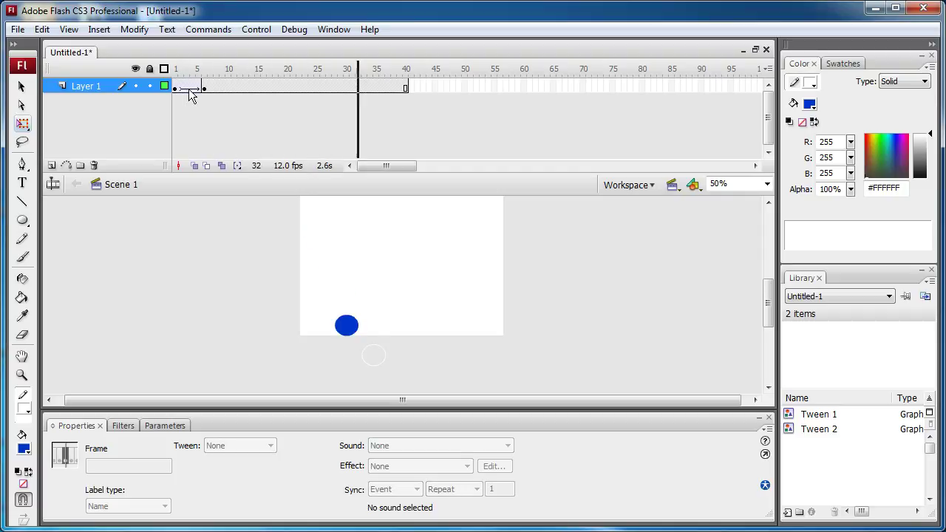
Remove the surplus frames after the frame 6 keyframe, up to frame 40.
{"action": "left_click", "coordinate": [206, 89]}
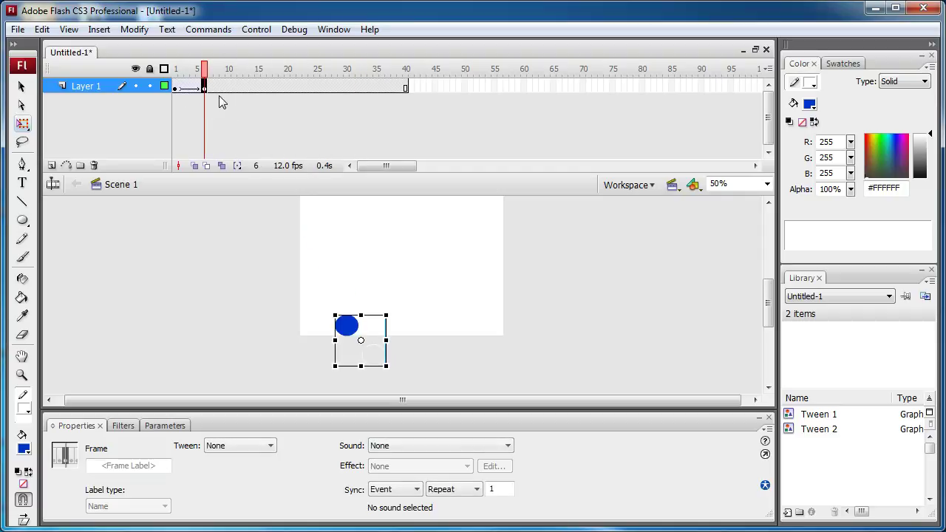
{"action": "left_click", "coordinate": [404, 86], "text": "shift"}
{"action": "right_click", "coordinate": [404, 88]}
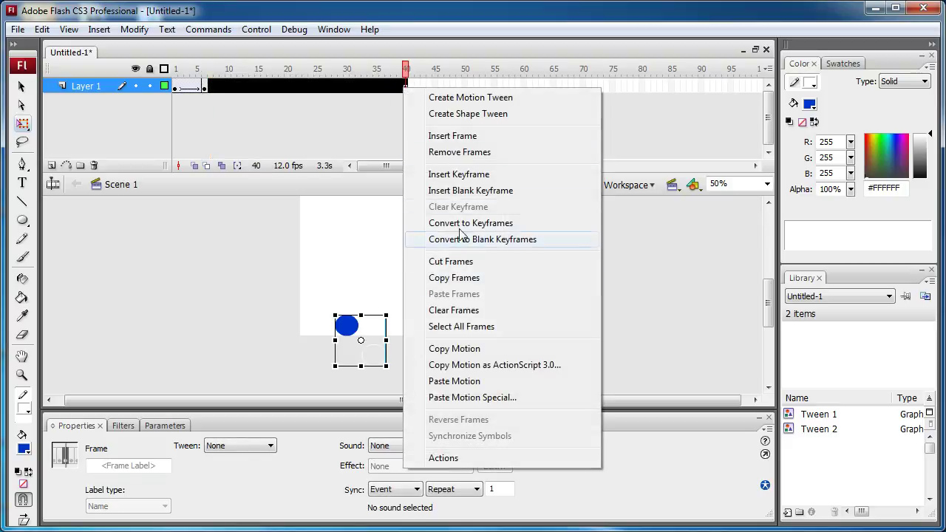
{"action": "left_click", "coordinate": [451, 152]}
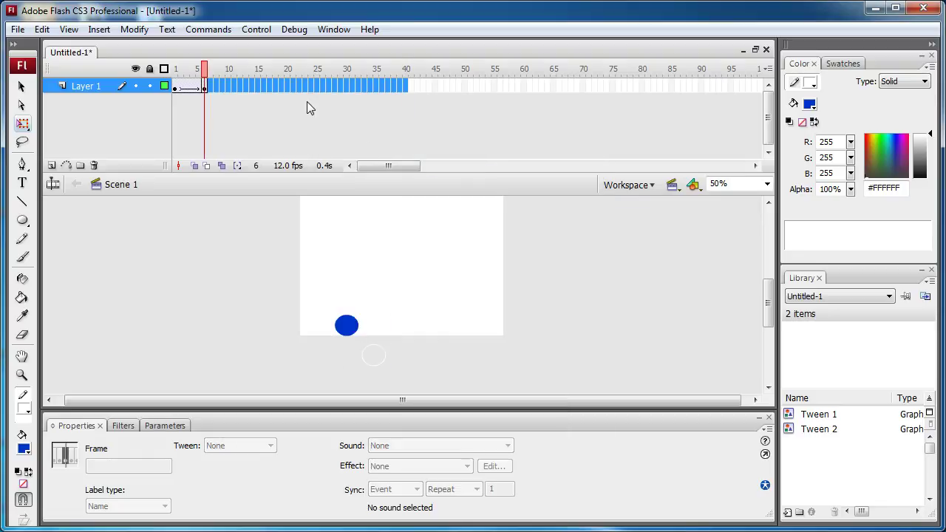
{"action": "left_click", "coordinate": [206, 86]}
{"action": "left_click", "coordinate": [254, 107]}
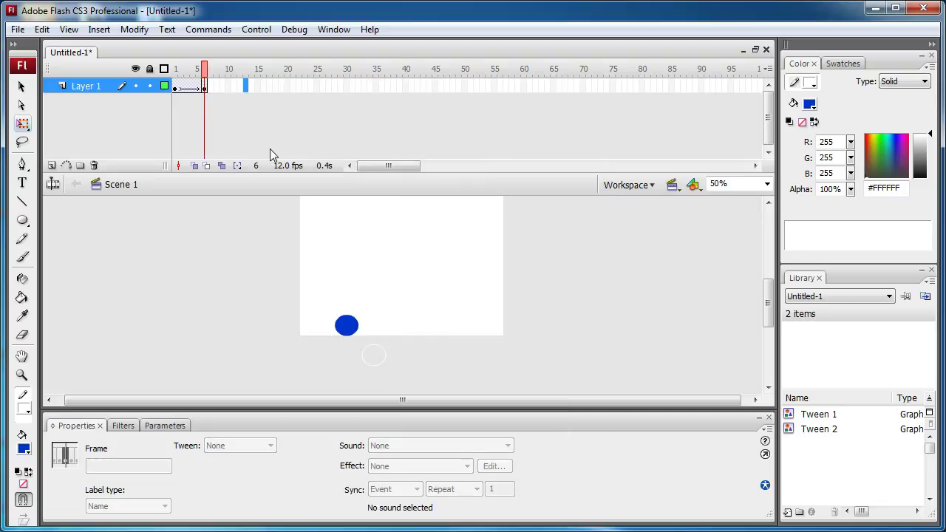
Insert a keyframe at frame 11 of Layer 1.
{"action": "left_click", "coordinate": [347, 326]}
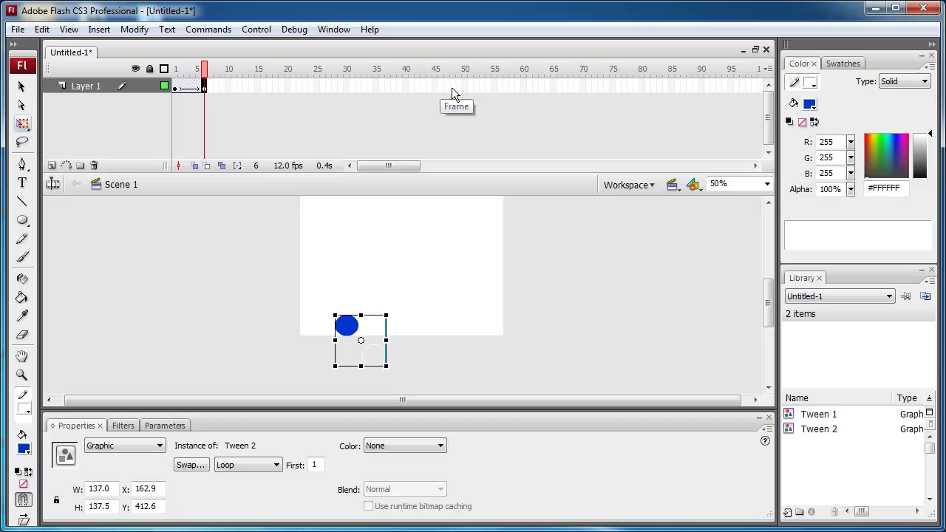
{"action": "left_click", "coordinate": [234, 86]}
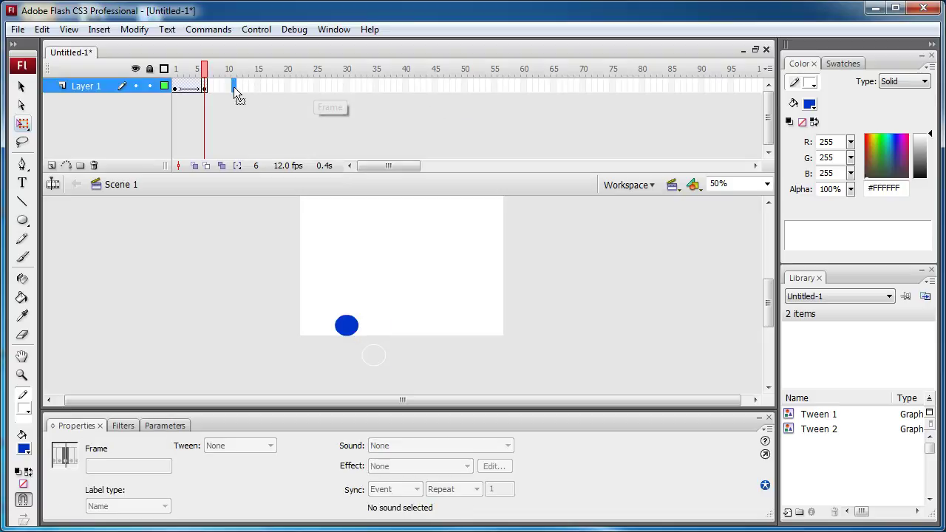
{"action": "right_click", "coordinate": [234, 86]}
{"action": "left_click", "coordinate": [292, 181]}
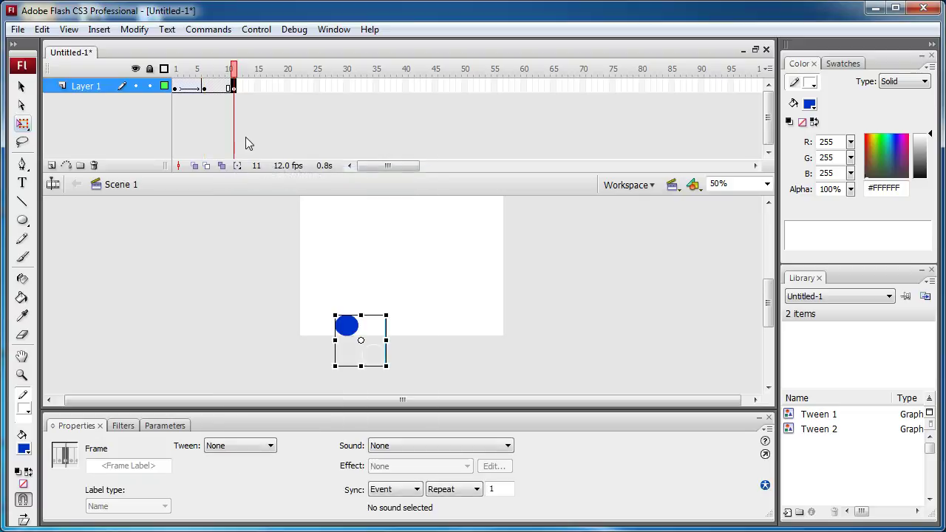
Move the ball in the frame 6 keyframe to about X 319, Y 87 and narrow it to about 121 px wide.
{"action": "right_click", "coordinate": [222, 87]}
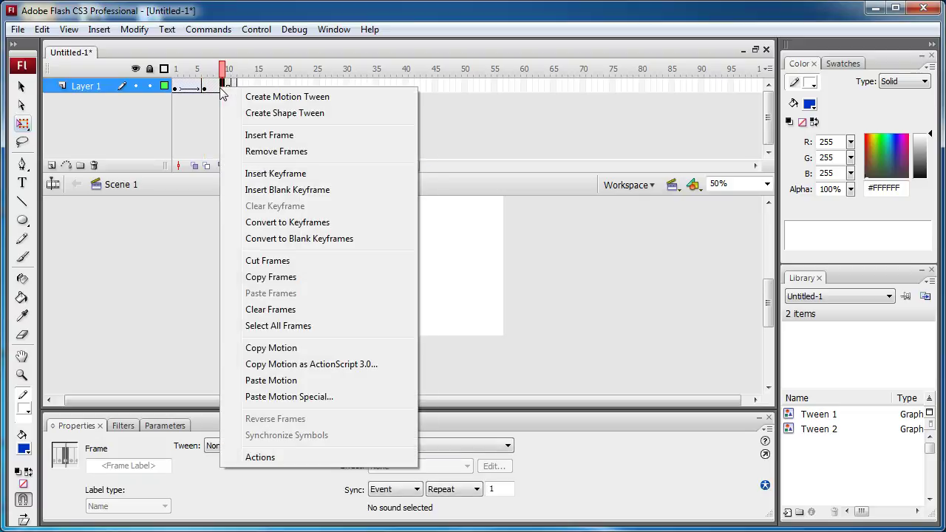
{"action": "left_click", "coordinate": [320, 15]}
{"action": "left_click", "coordinate": [352, 340]}
{"action": "left_click", "coordinate": [351, 326]}
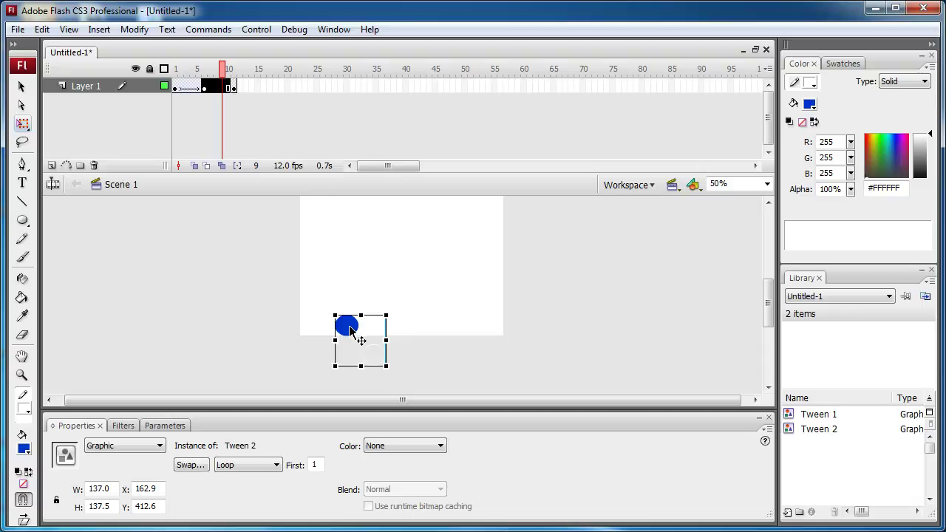
{"action": "left_click_drag", "start_coordinate": [350, 326], "coordinate": [408, 210]}
{"action": "left_click_drag", "start_coordinate": [416, 247], "coordinate": [441, 220]}
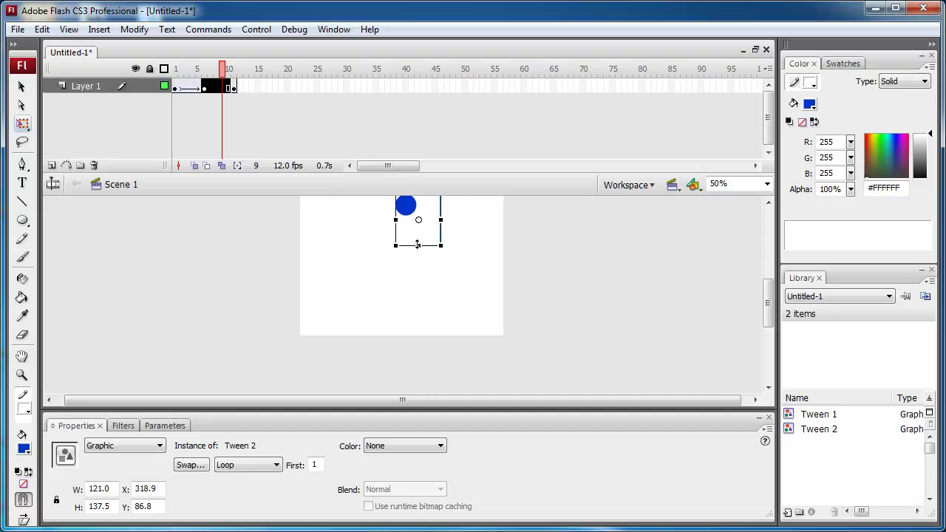
Create a motion tween between the keyframes at frames 6 and 11 and play the animation.
{"action": "left_click", "coordinate": [216, 87]}
{"action": "right_click", "coordinate": [216, 86]}
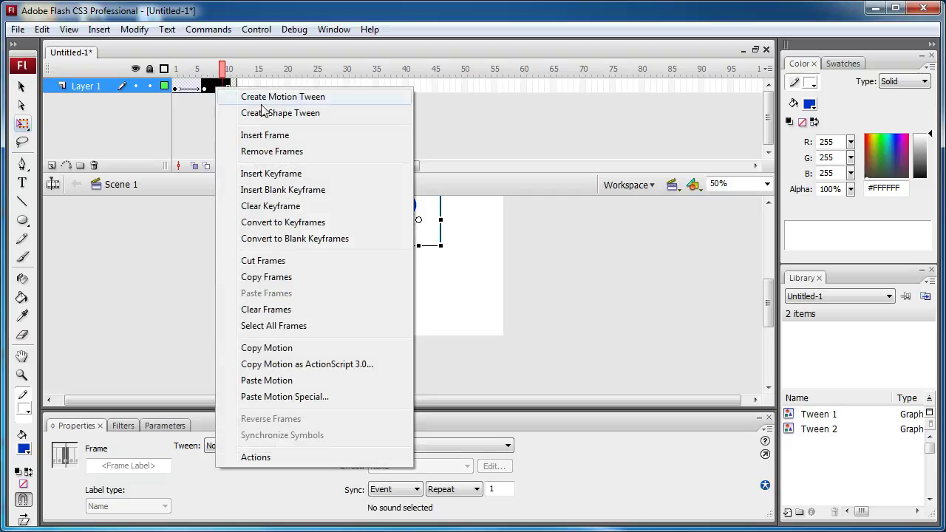
{"action": "left_click", "coordinate": [255, 96]}
{"action": "key", "text": "Return"}
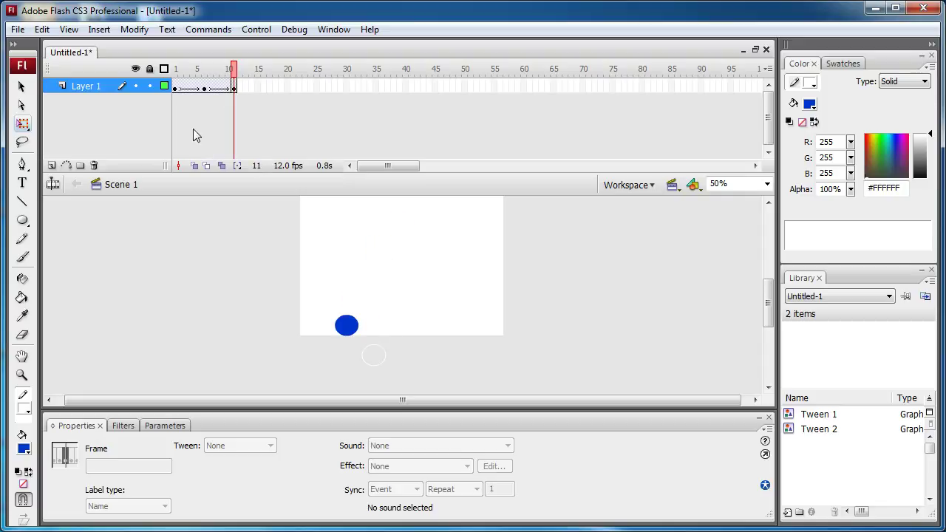
Insert a keyframe at frame 17, move the ball to the stage's left edge and narrow it to about 109 px wide.
{"action": "right_click", "coordinate": [269, 90]}
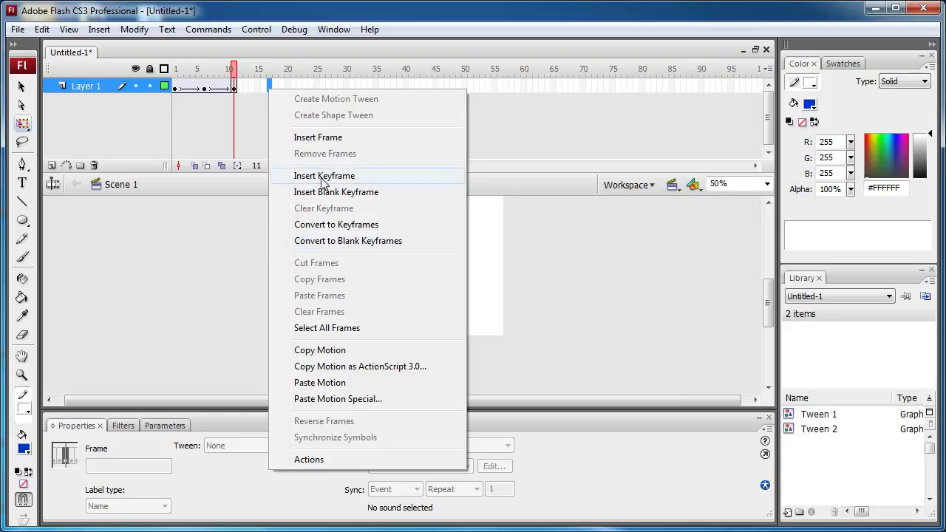
{"action": "left_click", "coordinate": [347, 175]}
{"action": "left_click_drag", "start_coordinate": [353, 335], "coordinate": [316, 287]}
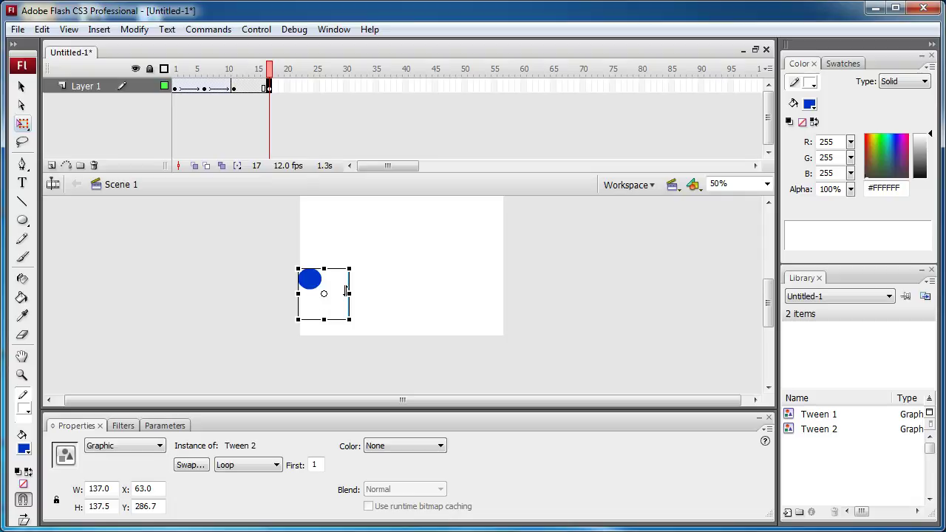
{"action": "left_click_drag", "start_coordinate": [350, 293], "coordinate": [306, 284]}
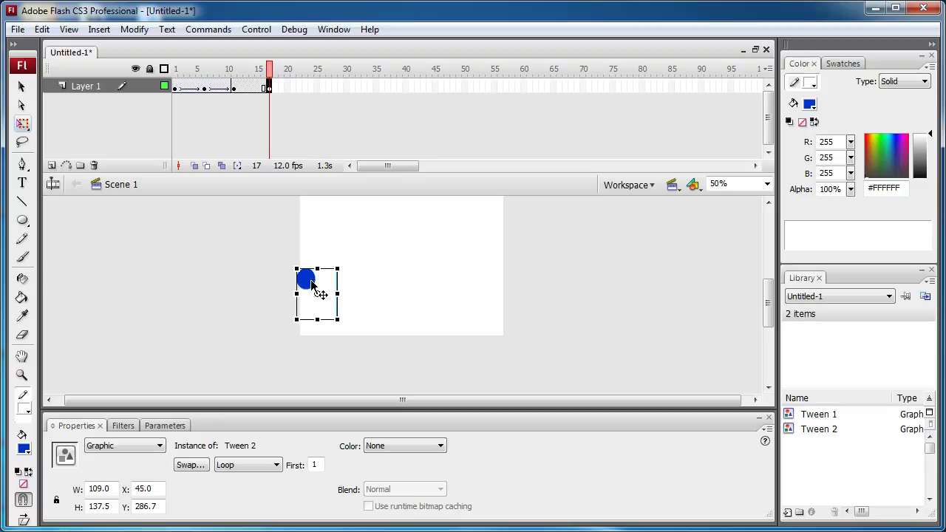
Create a motion tween between the keyframes at frames 11 and 17 and play the animation.
{"action": "right_click", "coordinate": [252, 86]}
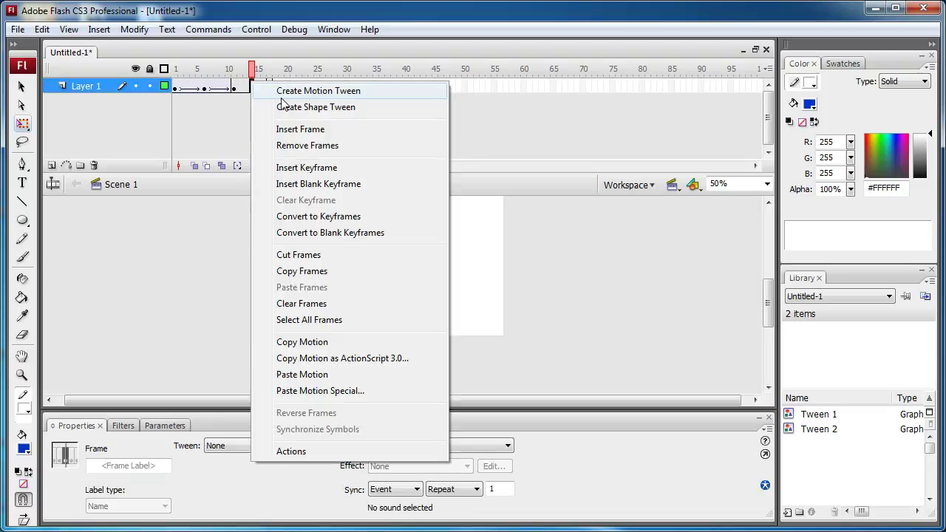
{"action": "left_click", "coordinate": [289, 91]}
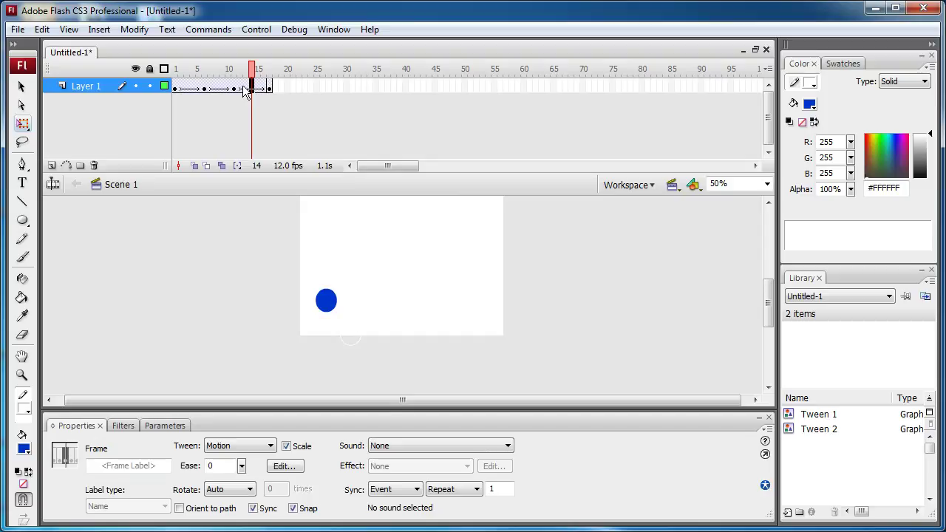
{"action": "key", "text": "Return"}
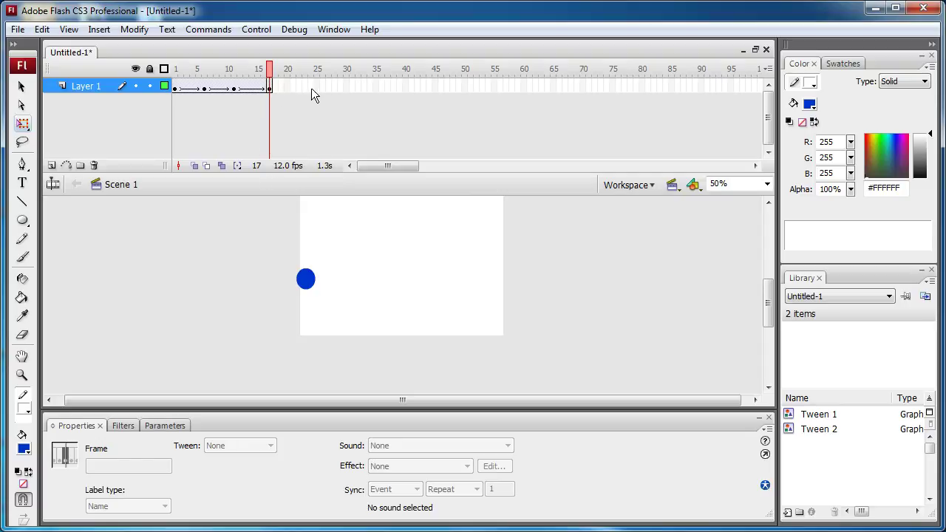
Insert a keyframe at frame 22 and move the ball to the stage's right edge, at about X 557, Y 115.
{"action": "right_click", "coordinate": [299, 87]}
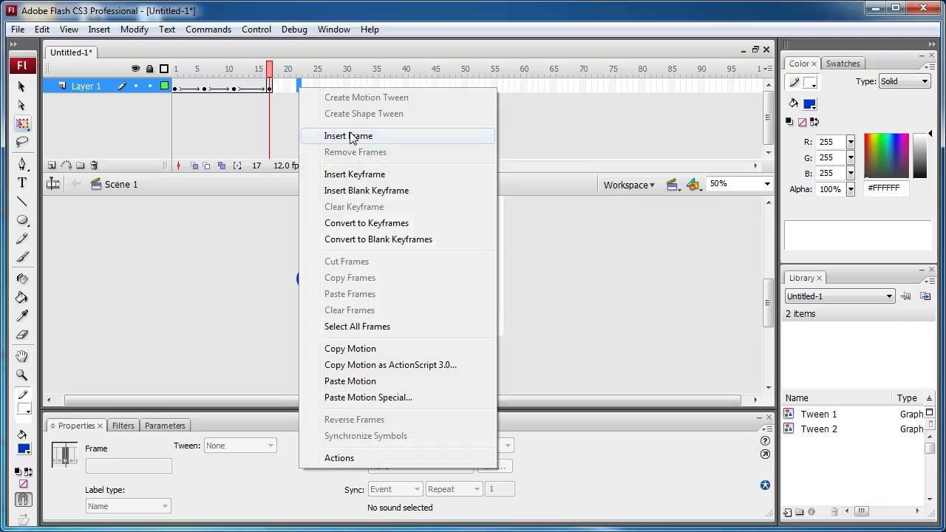
{"action": "left_click", "coordinate": [355, 174]}
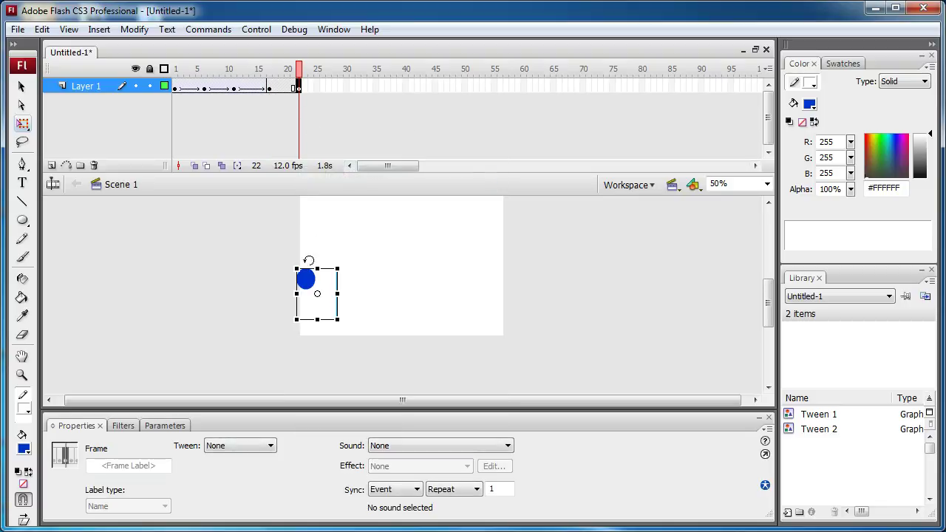
{"action": "left_click_drag", "start_coordinate": [309, 283], "coordinate": [488, 240]}
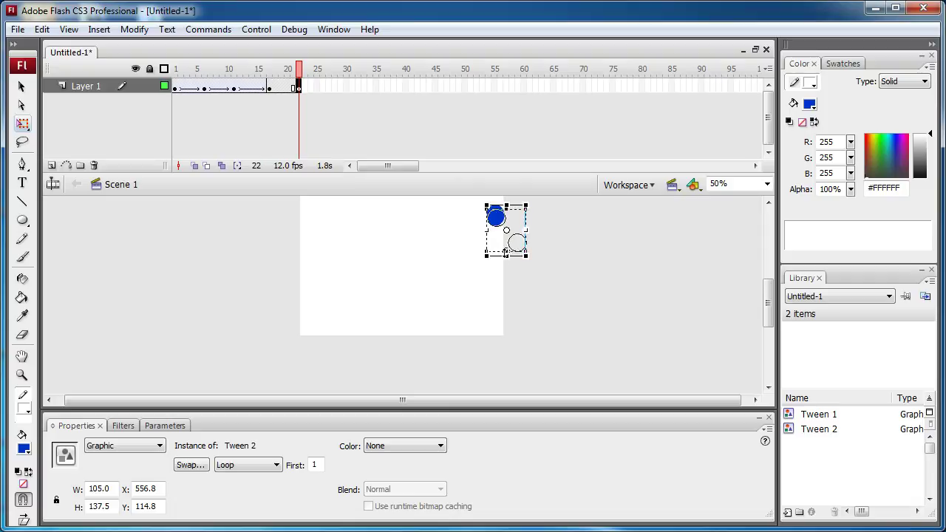
{"action": "left_click_drag", "start_coordinate": [486, 230], "coordinate": [486, 230]}
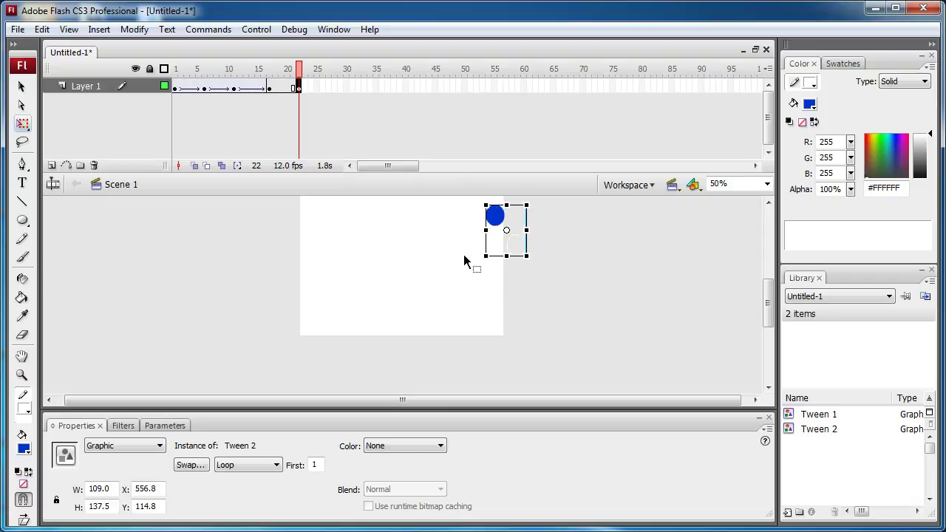
Create a motion tween between the keyframes at frames 17 and 22 and play the animation twice.
{"action": "right_click", "coordinate": [287, 87]}
{"action": "left_click", "coordinate": [327, 97]}
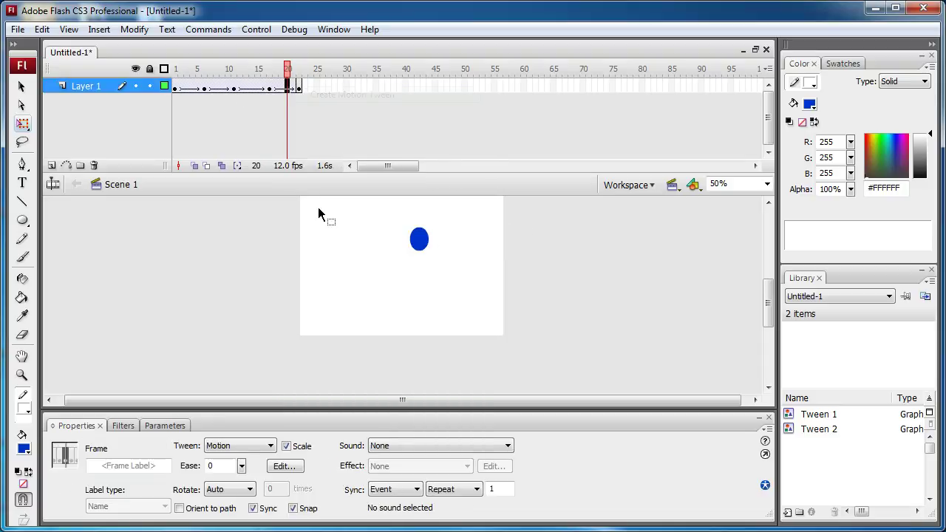
{"action": "key", "text": "Return"}
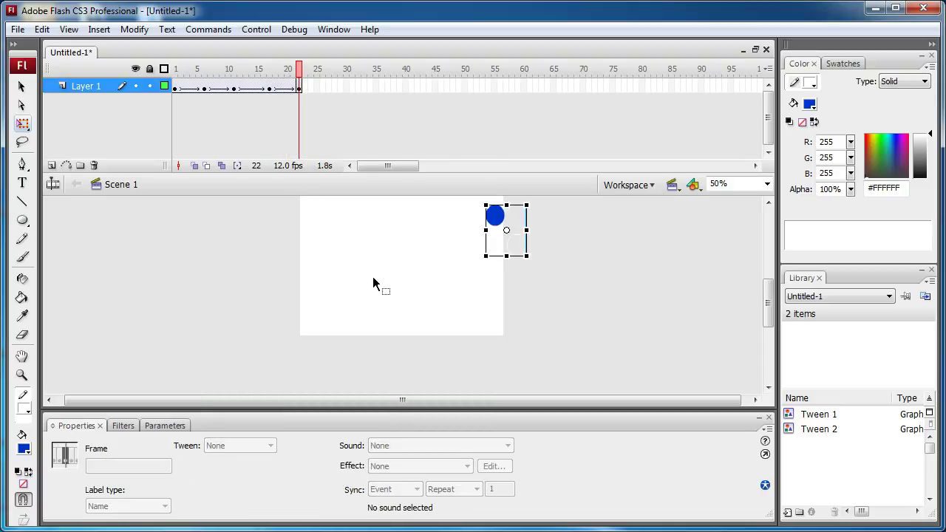
{"action": "key", "text": "Return"}
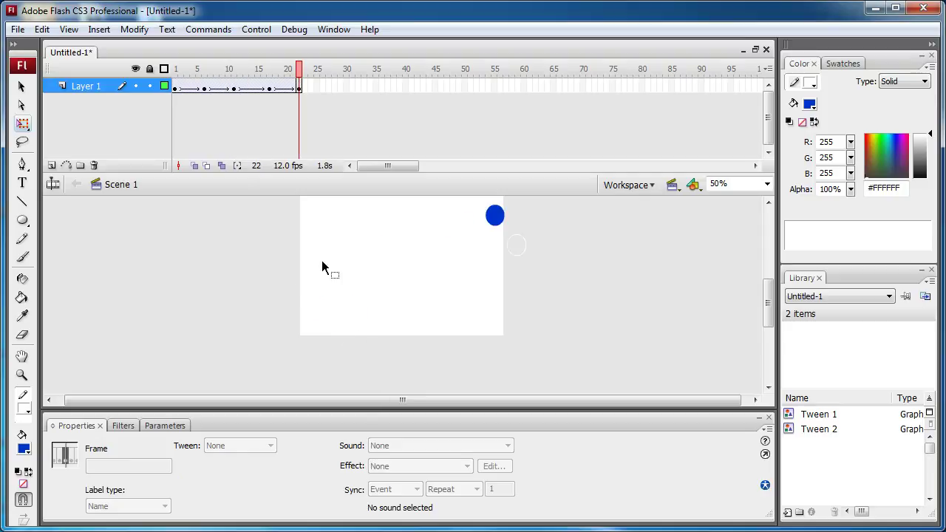
{"action": "left_click", "coordinate": [17, 29]}
{"action": "mouse_move", "coordinate": [170, 302]}
{"action": "left_click", "coordinate": [260, 302]}
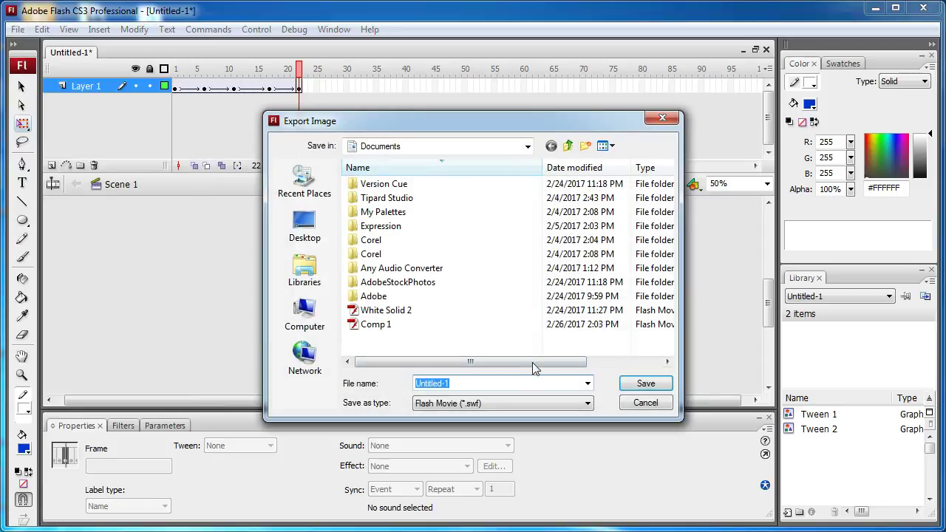
{"action": "key", "text": "Escape"}
Export the movie to the Desktop as a Flash Movie (*.swf) named "My first animation".
{"action": "left_click", "coordinate": [16, 29]}
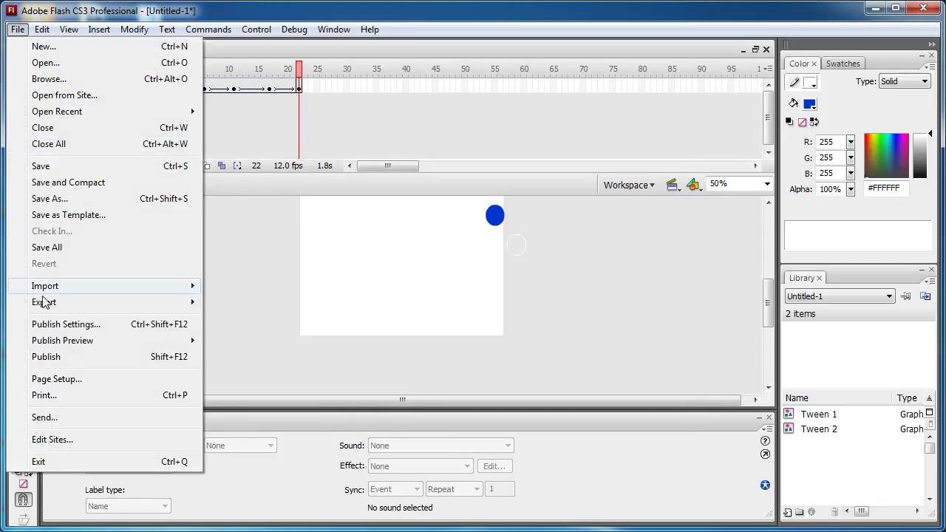
{"action": "mouse_move", "coordinate": [46, 302]}
{"action": "left_click", "coordinate": [265, 323]}
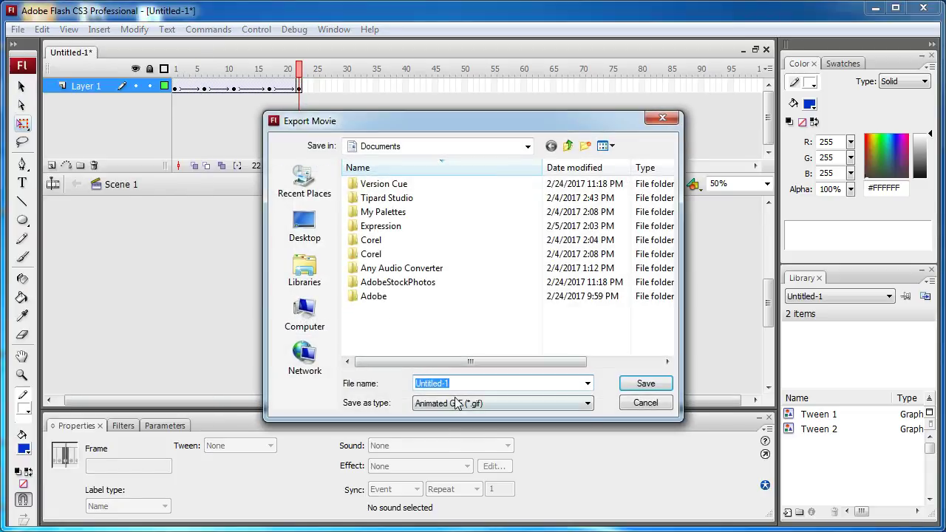
{"action": "left_click", "coordinate": [457, 403]}
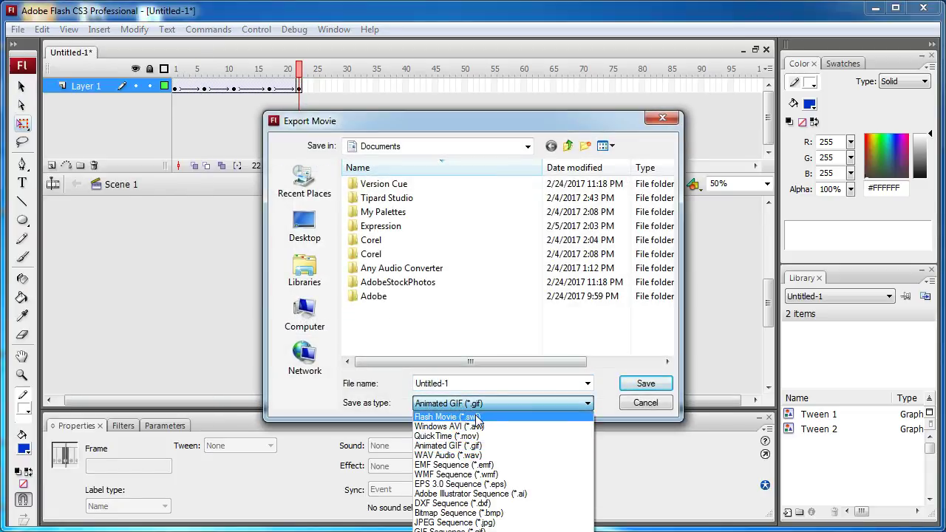
{"action": "left_click", "coordinate": [476, 418]}
{"action": "left_click", "coordinate": [480, 382]}
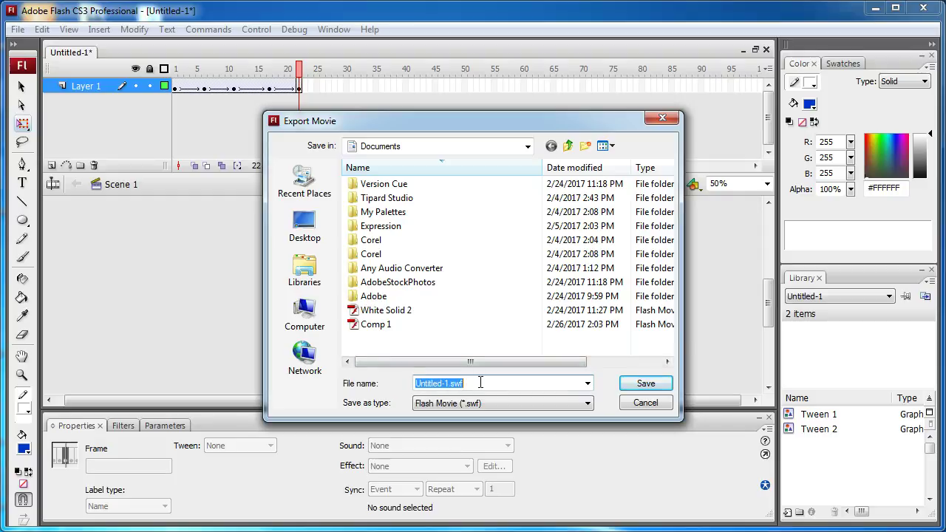
{"action": "type", "text": "My first animation"}
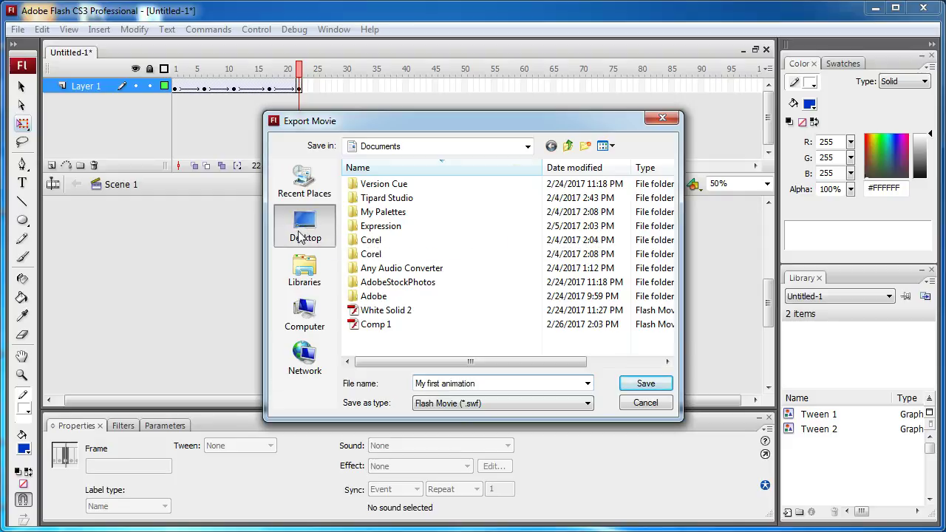
{"action": "left_click", "coordinate": [304, 229]}
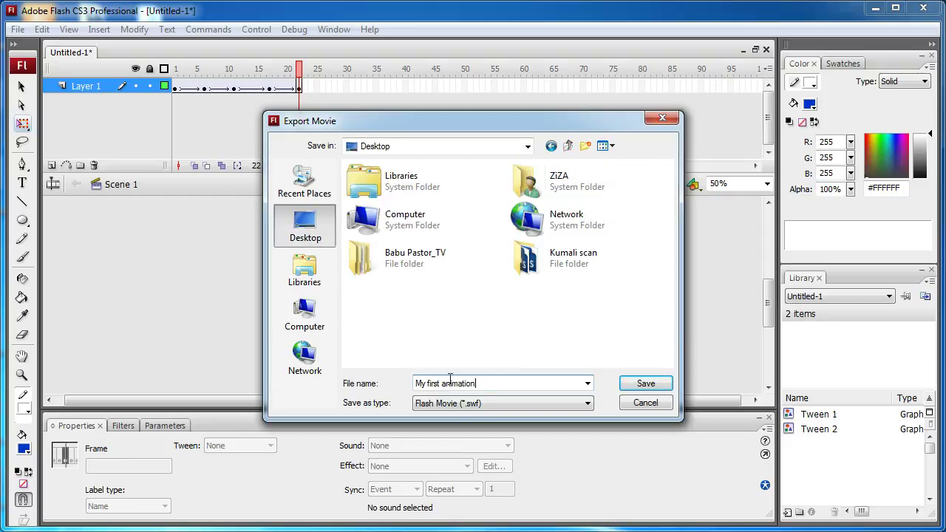
{"action": "left_click", "coordinate": [643, 385]}
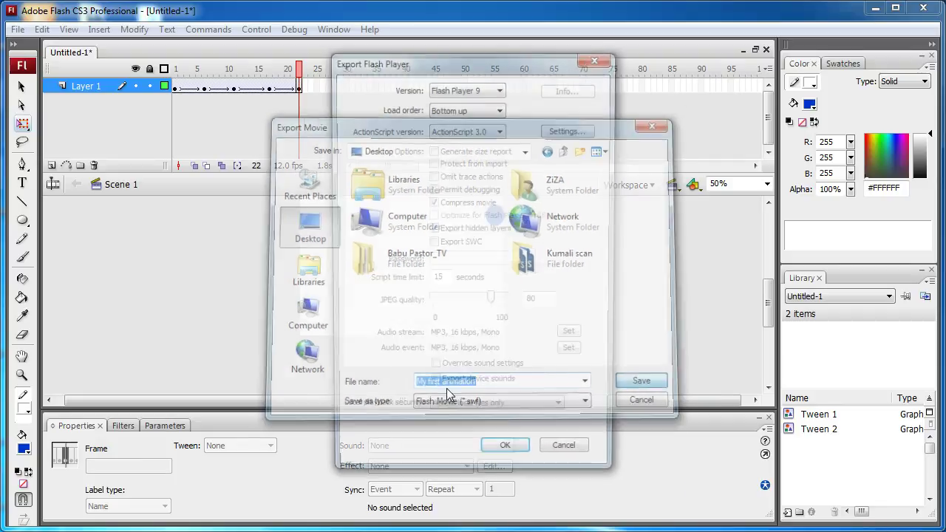
Choose Flash Player 9 as the export version and accept the Flash Player export settings.
{"action": "left_click", "coordinate": [501, 88]}
{"action": "left_click", "coordinate": [501, 89]}
{"action": "left_click", "coordinate": [501, 89]}
{"action": "left_click", "coordinate": [470, 178]}
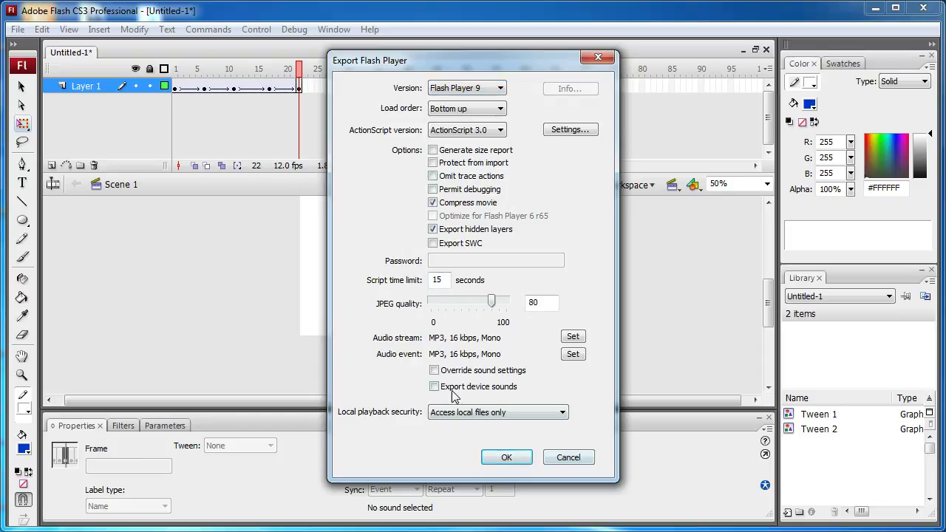
{"action": "left_click", "coordinate": [515, 457]}
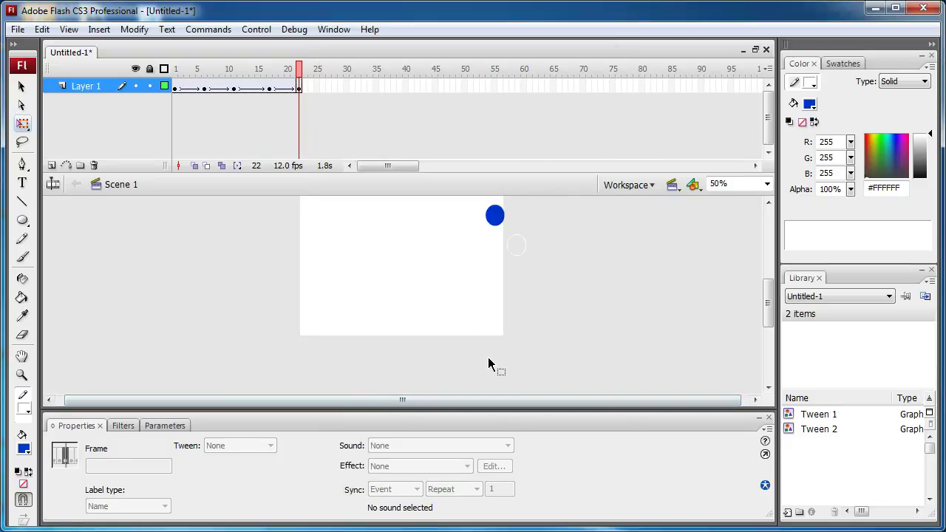
Switch to the Windows desktop and move the My first animation file to the empty area beside the icon columns.
{"action": "left_click", "coordinate": [874, 8]}
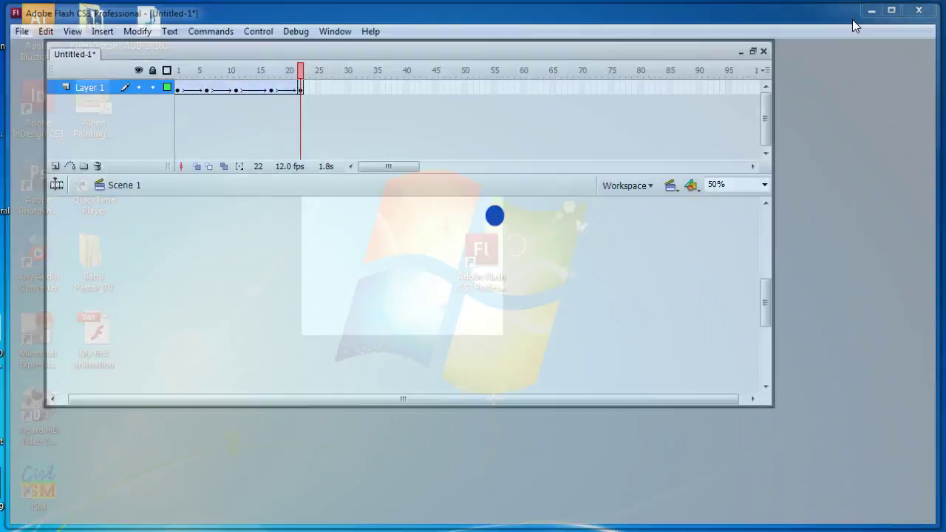
{"action": "left_click", "coordinate": [96, 342]}
{"action": "left_click_drag", "start_coordinate": [96, 342], "coordinate": [266, 260]}
Open My first animation in Adobe Flash Player 9, watch the exported movie, and close the player.
{"action": "double_click", "coordinate": [266, 259]}
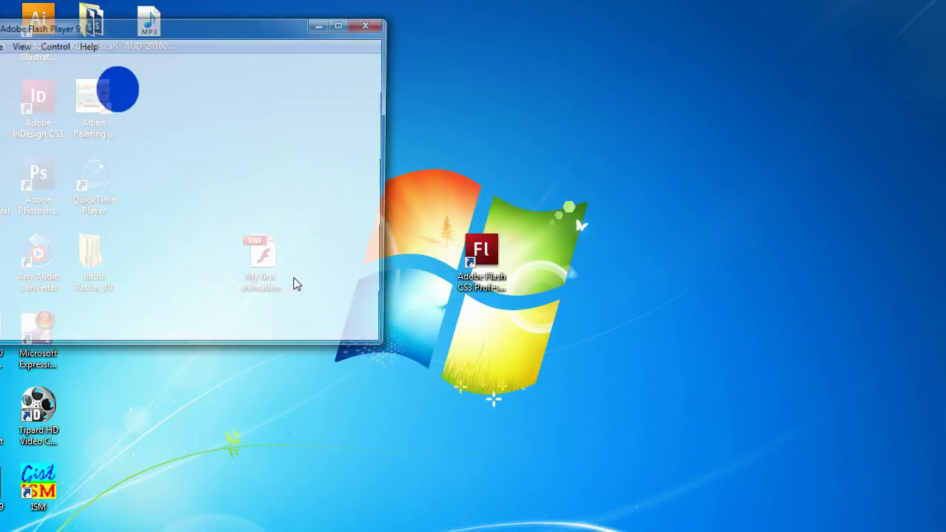
{"action": "left_click_drag", "start_coordinate": [171, 29], "coordinate": [400, 49]}
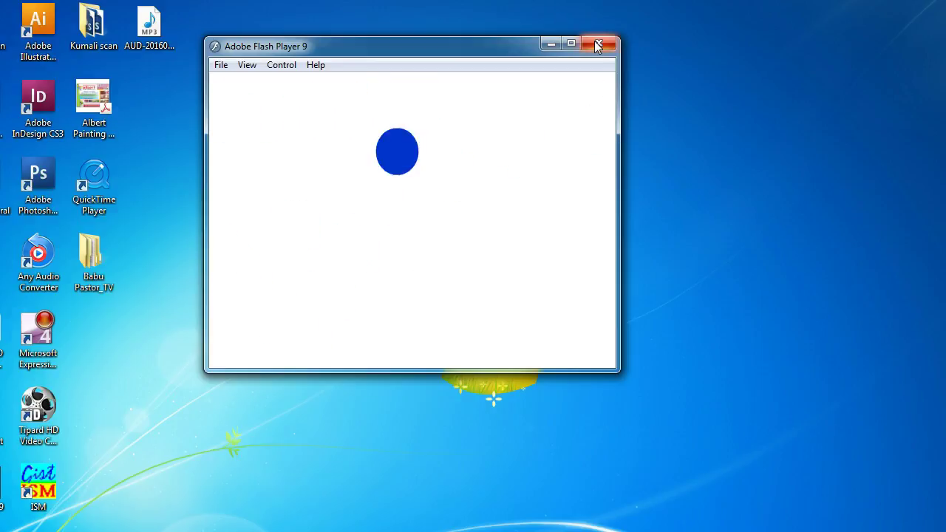
{"action": "key", "text": "alt+F4"}
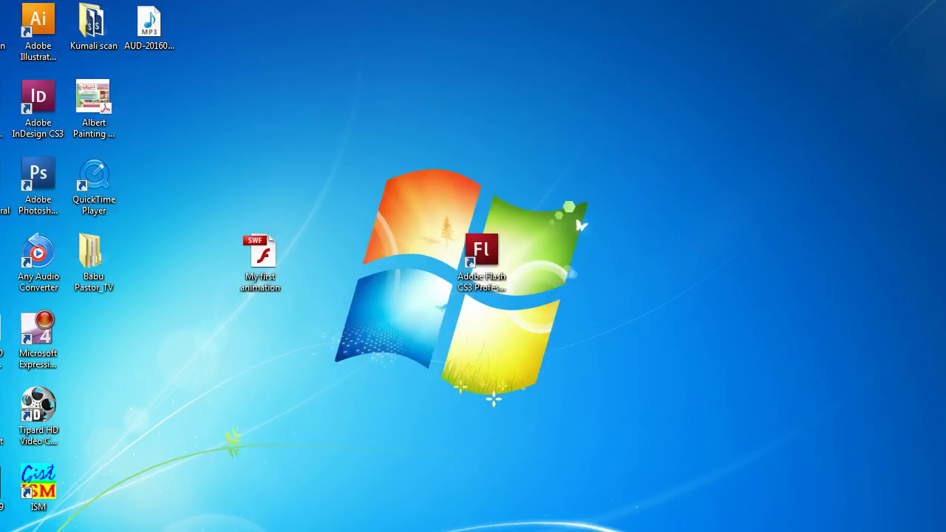
{"action": "right_click", "coordinate": [811, 473]}
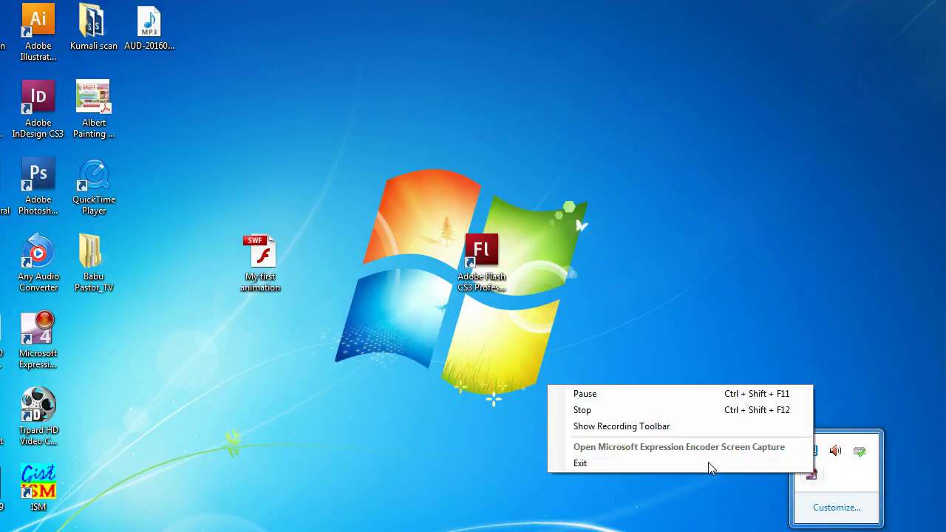